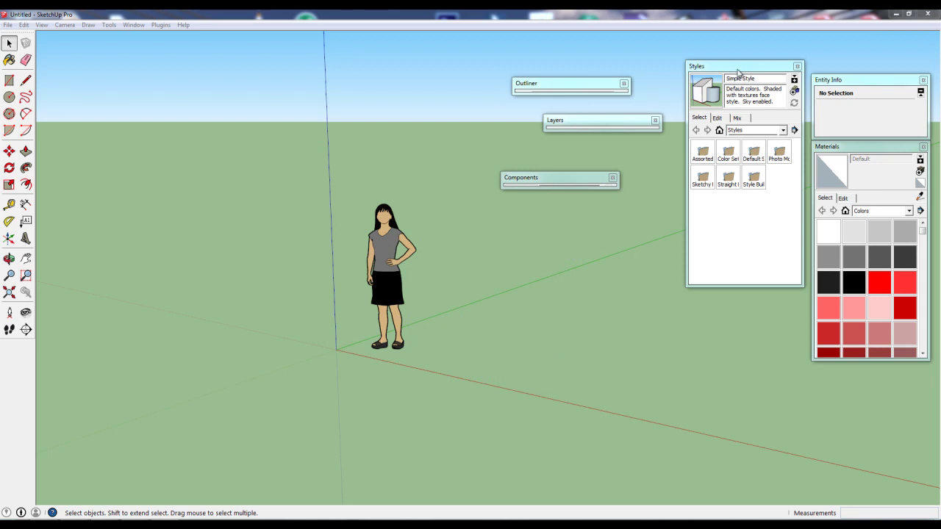
Reposition the Styles panel and collapse the Materials and Styles panels
left_click_drag(752, 69, 738, 67)
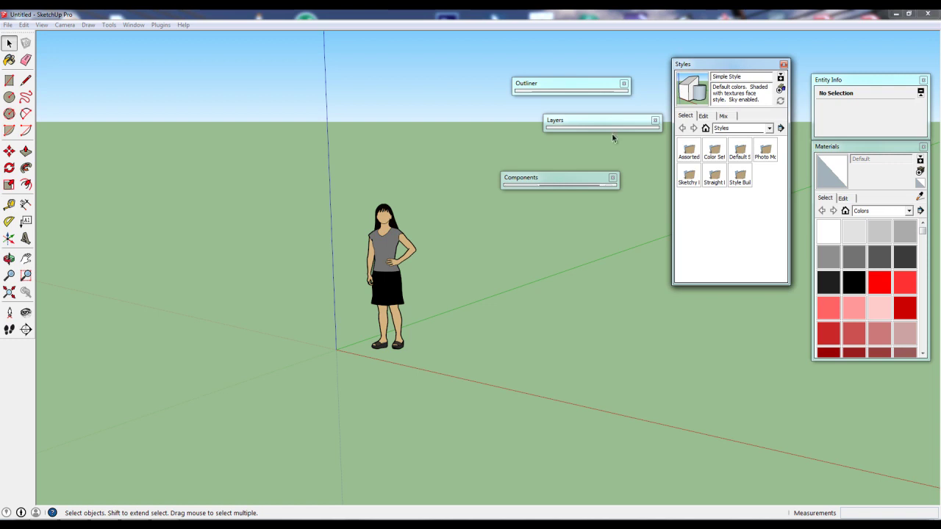
left_click(739, 67)
left_click(739, 67)
left_click(740, 67)
left_click(740, 66)
left_click(882, 147)
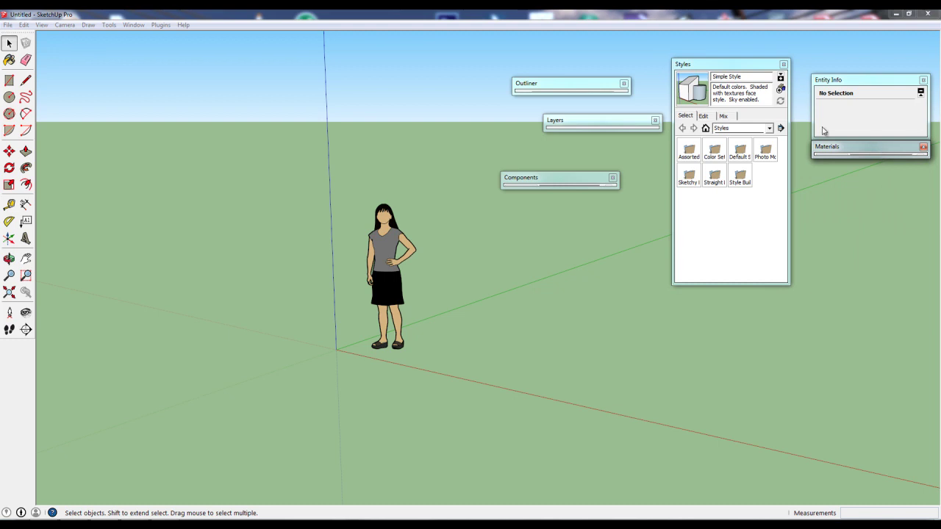
left_click(720, 67)
Dock Styles, Layers, Components and Outliner in turn below Materials, then move the stack up
mouse_move(728, 65)
left_mouse_down()
mouse_move(859, 181)
mouse_move(865, 166)
left_mouse_up()
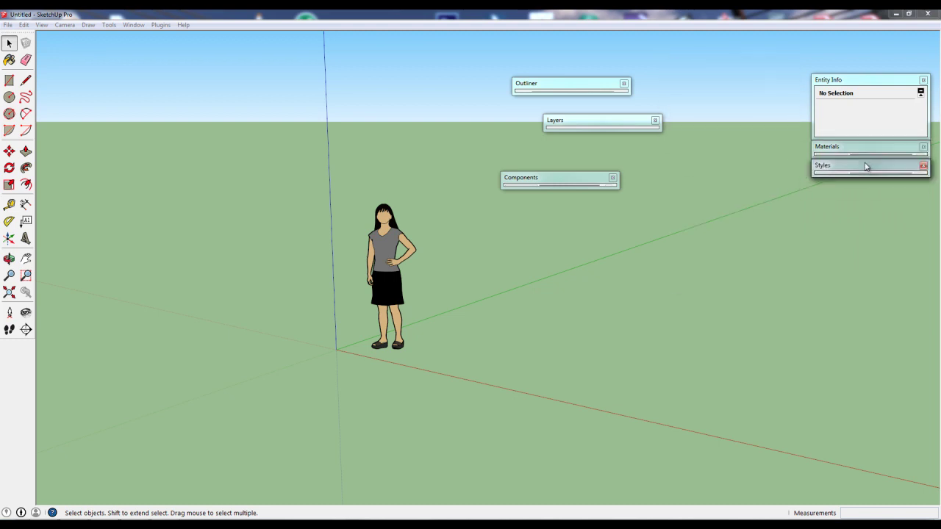
left_click_drag(556, 121, 855, 190)
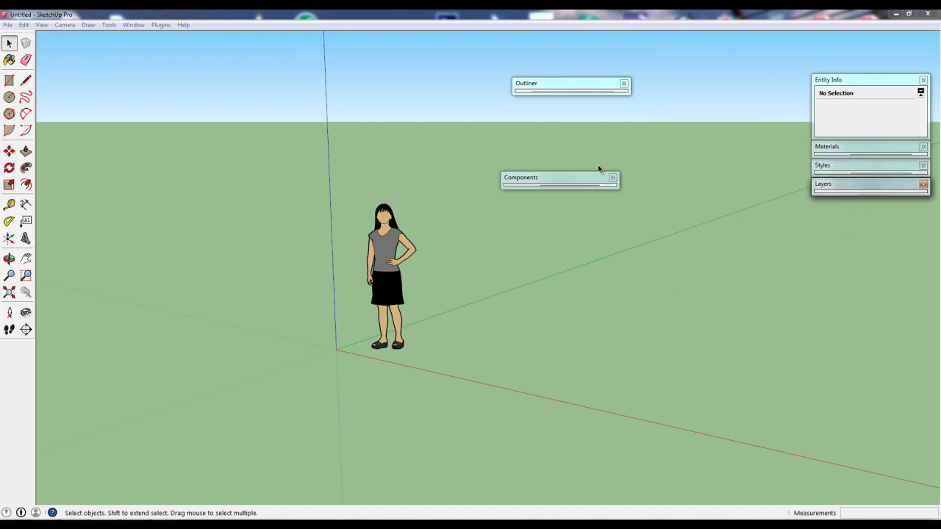
mouse_move(540, 181)
left_mouse_down()
mouse_move(840, 218)
mouse_move(849, 203)
left_mouse_up()
left_click_drag(578, 88, 872, 223)
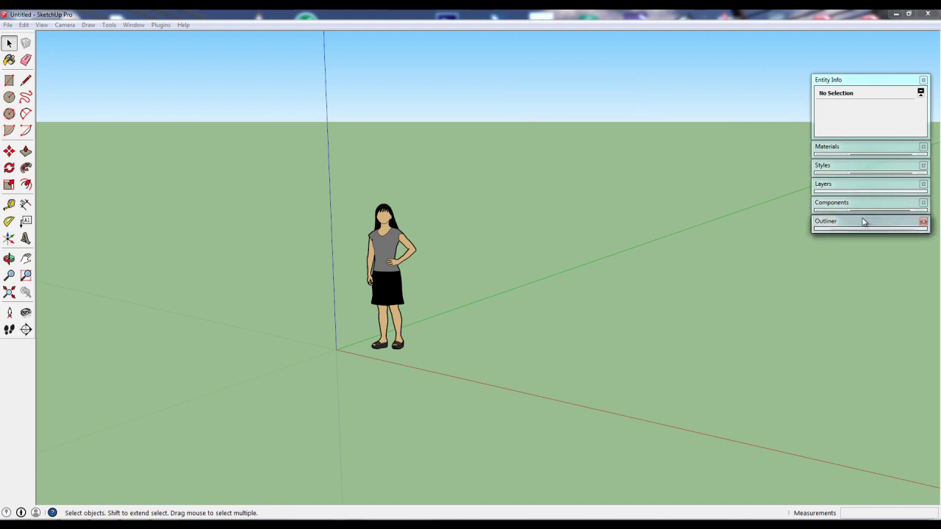
mouse_move(866, 76)
left_mouse_down()
mouse_move(872, 65)
mouse_move(845, 61)
mouse_move(864, 45)
left_mouse_up()
Expand Materials, make it taller to show more colours, then collapse it again
left_click(863, 110)
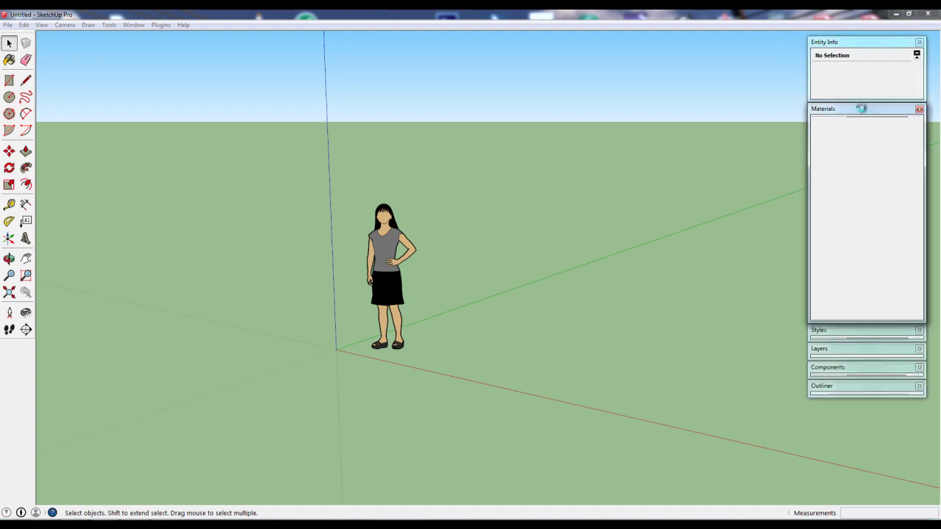
left_click(863, 110)
left_click(863, 110)
mouse_move(875, 322)
left_mouse_down()
mouse_move(875, 388)
mouse_move(882, 231)
mouse_move(875, 345)
left_mouse_up()
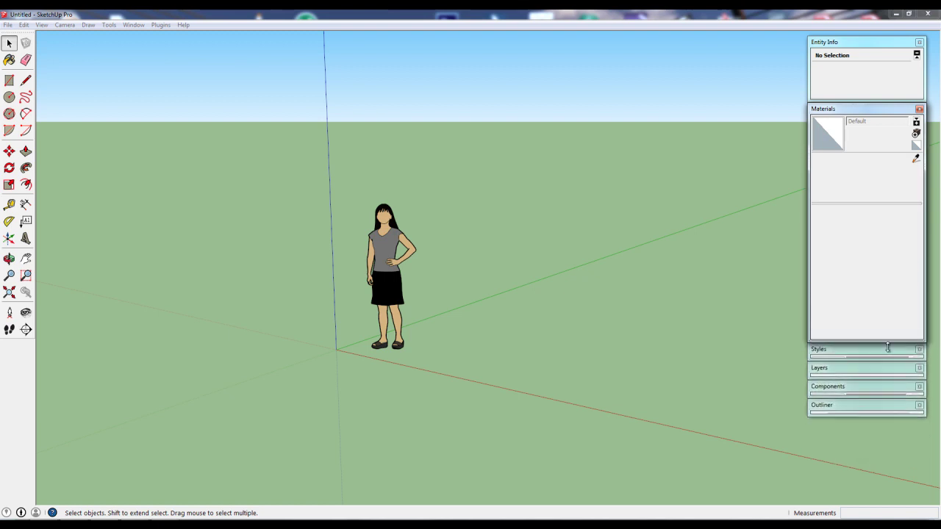
left_click(851, 110)
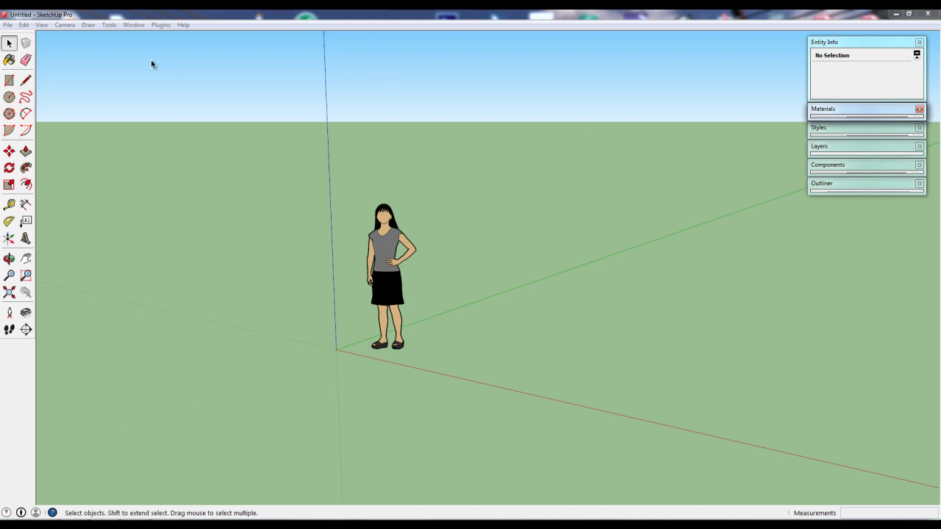
Turn on the Views, Shadows and Styles toolbars from View > Toolbars, then close the list
left_click(134, 25)
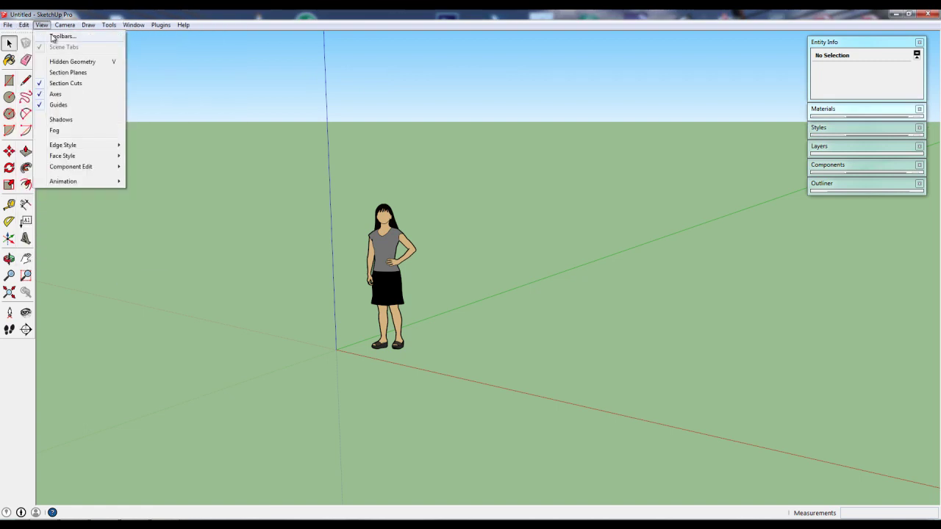
left_click(59, 36)
left_click_drag(493, 191, 610, 85)
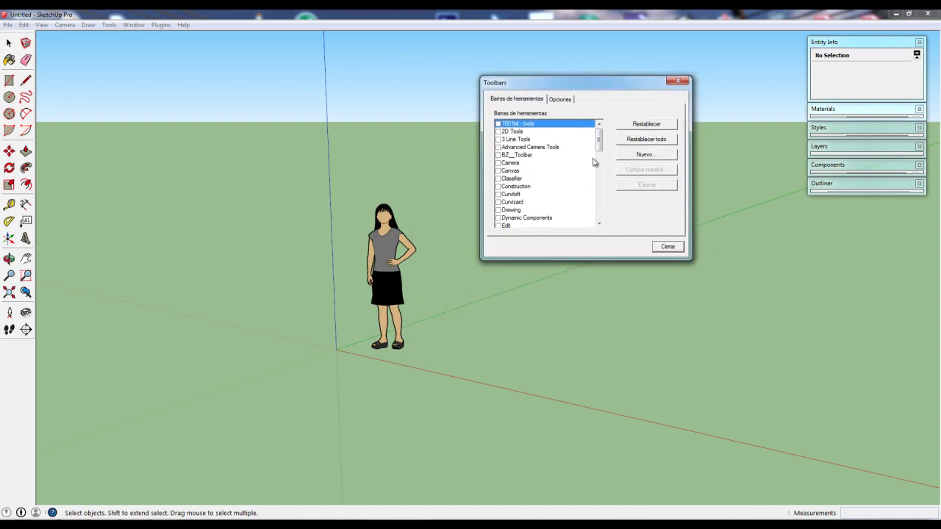
left_click_drag(600, 140, 602, 221)
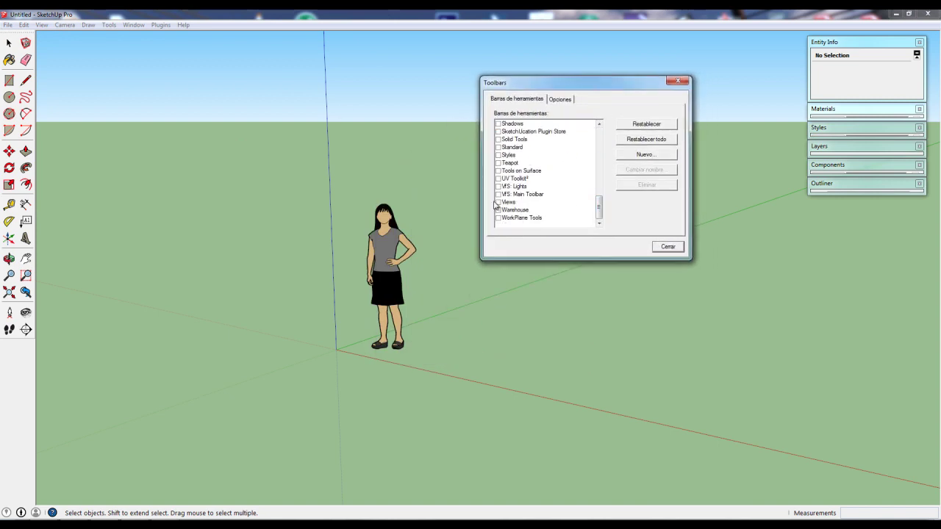
left_click(498, 202)
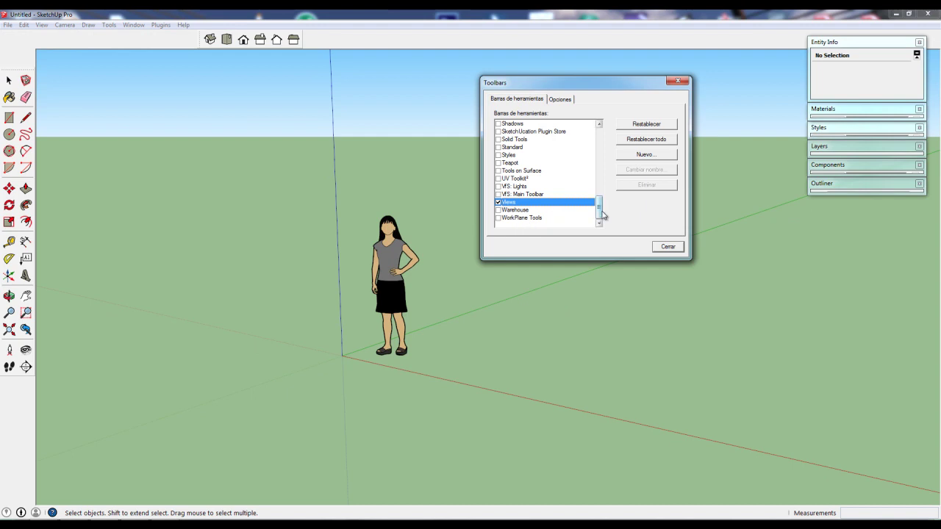
left_click_drag(599, 211, 600, 205)
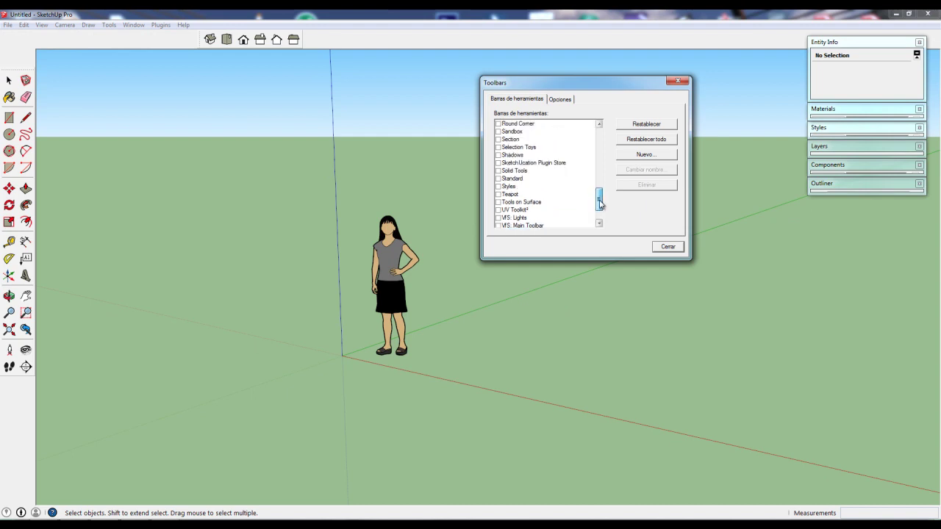
left_click(498, 155)
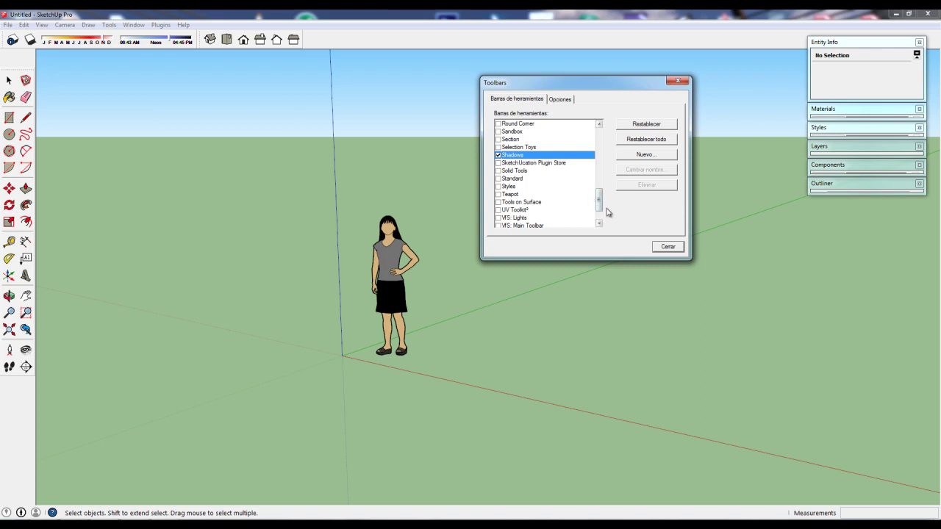
left_click(499, 186)
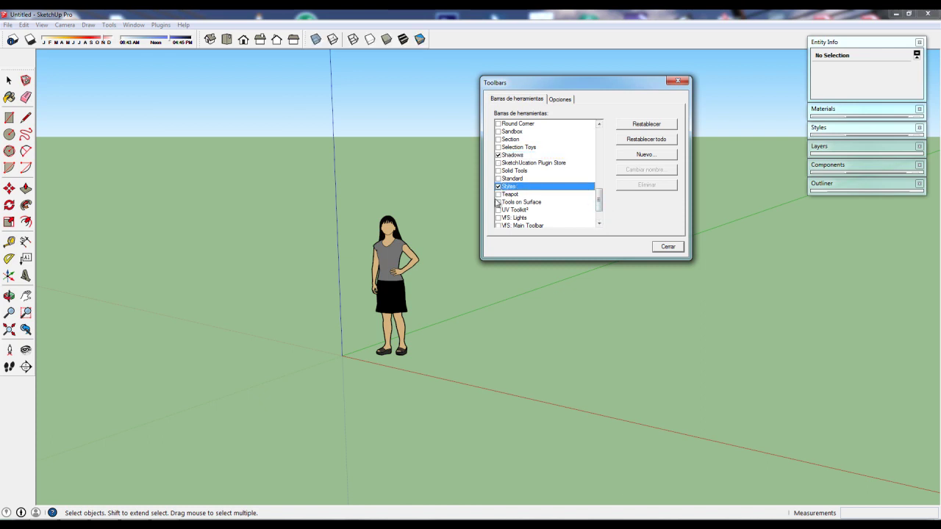
left_click(666, 248)
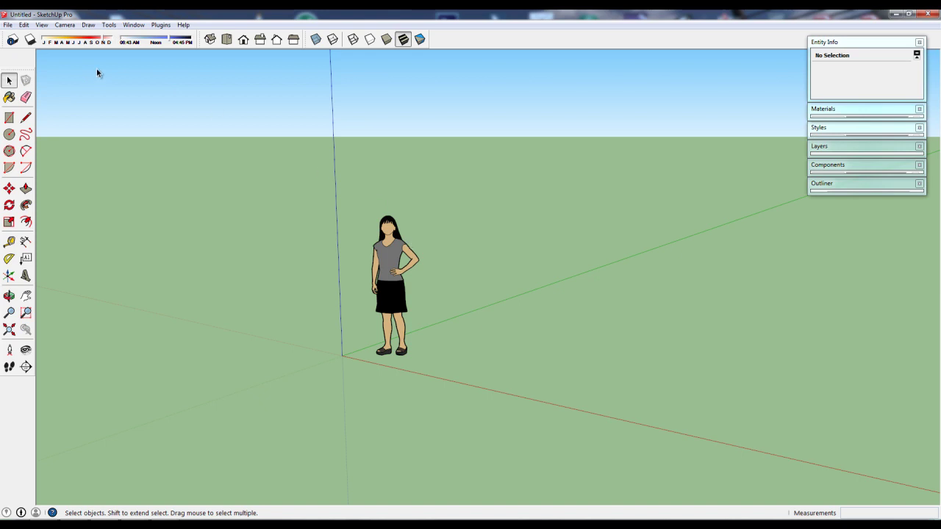
Turn on shadows and orbit until the figure's long shadow crosses the ground
left_click(29, 39)
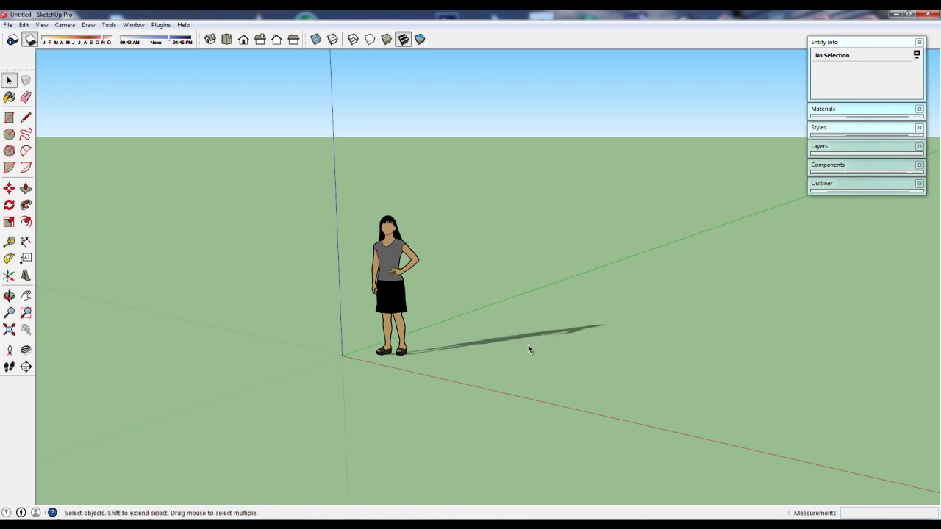
mouse_move(528, 348)
middle_mouse_down()
mouse_move(510, 343)
mouse_move(390, 368)
mouse_move(592, 357)
middle_mouse_up()
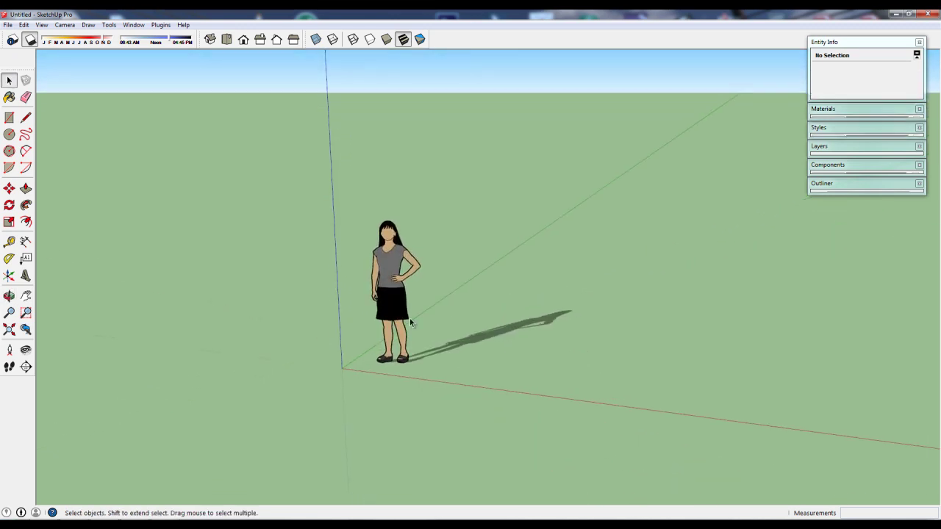
mouse_move(397, 292)
middle_mouse_down()
mouse_move(391, 306)
mouse_move(577, 330)
mouse_move(532, 336)
mouse_move(554, 370)
middle_mouse_up()
mouse_move(384, 316)
middle_mouse_down()
mouse_move(668, 323)
mouse_move(427, 269)
mouse_move(388, 285)
mouse_move(466, 461)
mouse_move(330, 284)
mouse_move(261, 243)
mouse_move(285, 283)
middle_mouse_up()
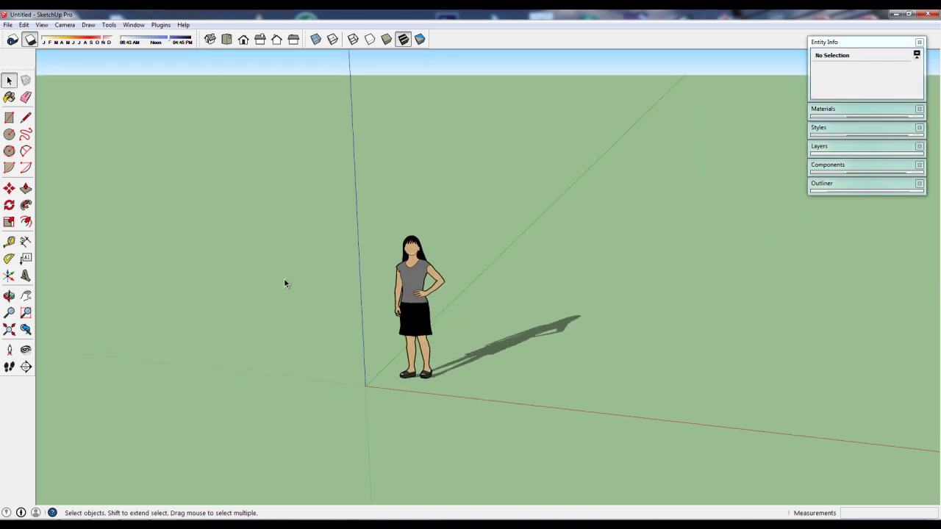
Draw a rectangle on the ground left of the figure and push it up into a box
key("r")
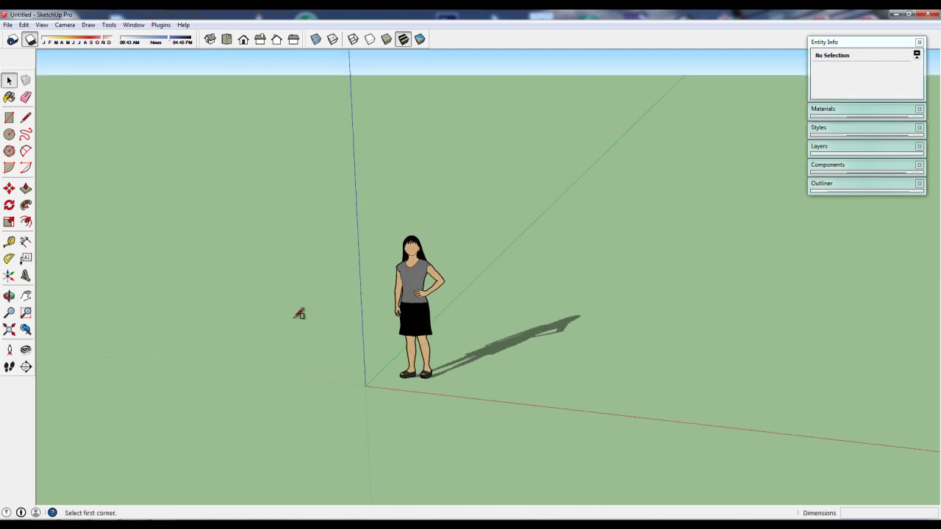
left_click(296, 358)
left_click(286, 304)
key("p")
left_click(291, 319)
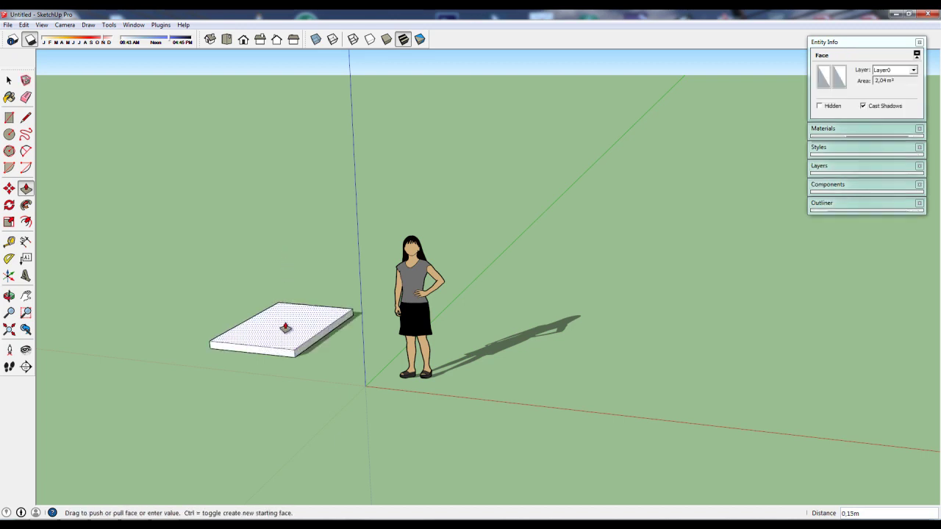
left_click(287, 245)
mouse_move(332, 377)
middle_mouse_down()
mouse_move(127, 366)
mouse_move(340, 378)
mouse_move(380, 429)
mouse_move(357, 447)
middle_mouse_up()
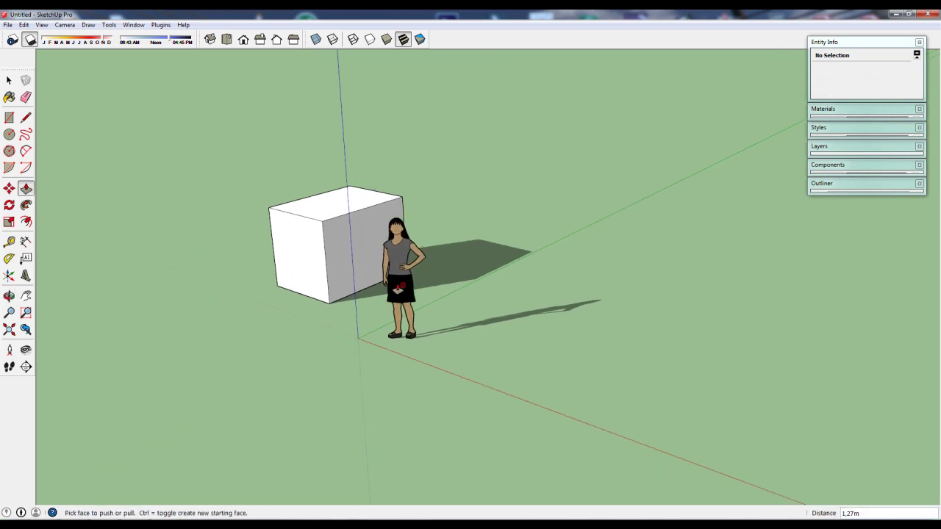
key("space")
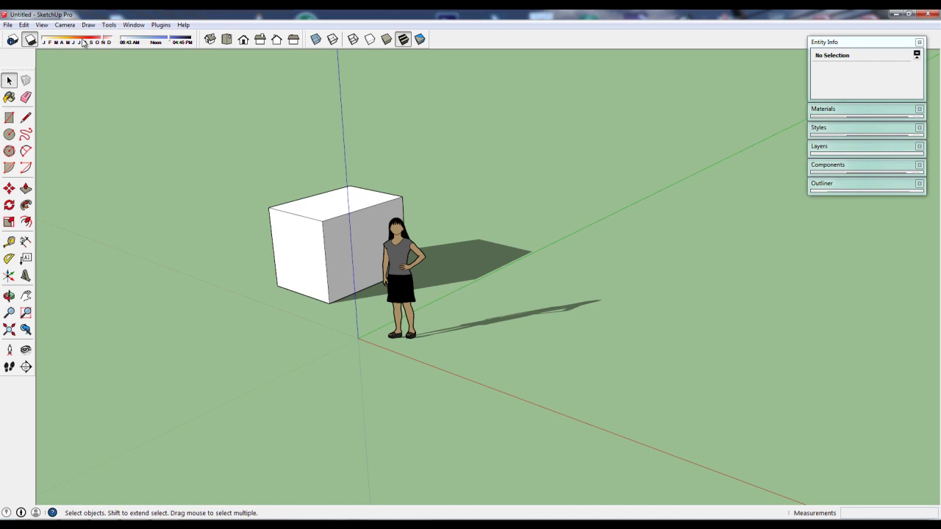
Drag the Shadows toolbar month slider toward July for shorter summer shadows
mouse_move(101, 42)
left_mouse_down()
mouse_move(46, 46)
mouse_move(114, 55)
mouse_move(191, 48)
mouse_move(124, 50)
mouse_move(167, 51)
left_mouse_up()
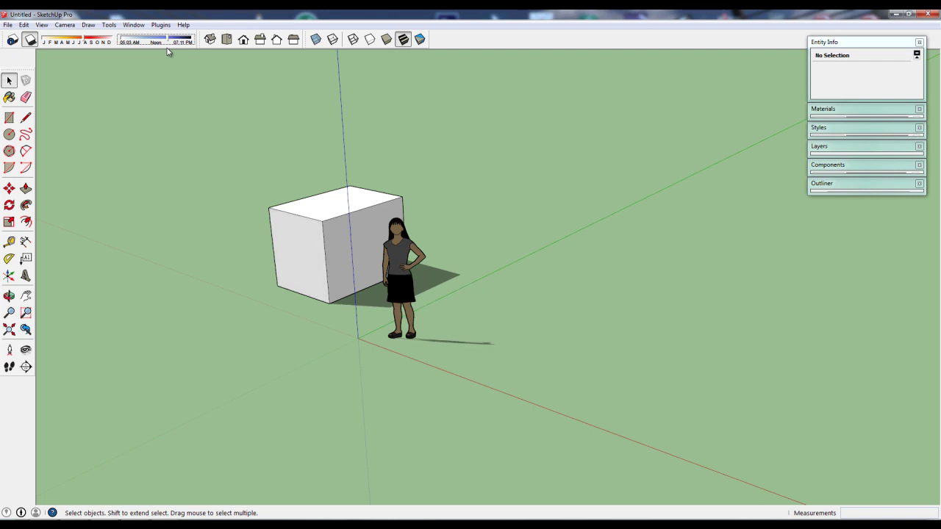
Open Shadow Settings, move the window aside, and leave the time zone at UTC-07:00
left_click(12, 40)
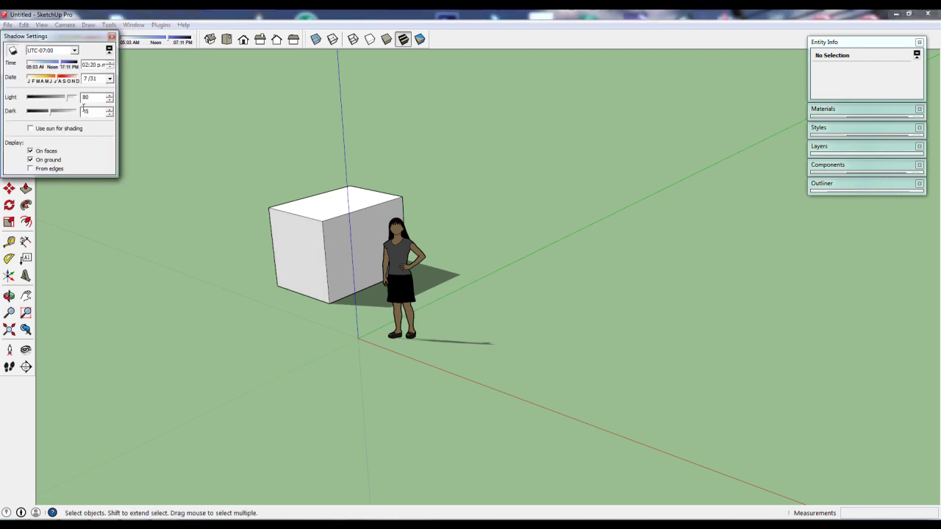
mouse_move(79, 42)
left_mouse_down()
mouse_move(177, 84)
mouse_move(137, 80)
left_mouse_up()
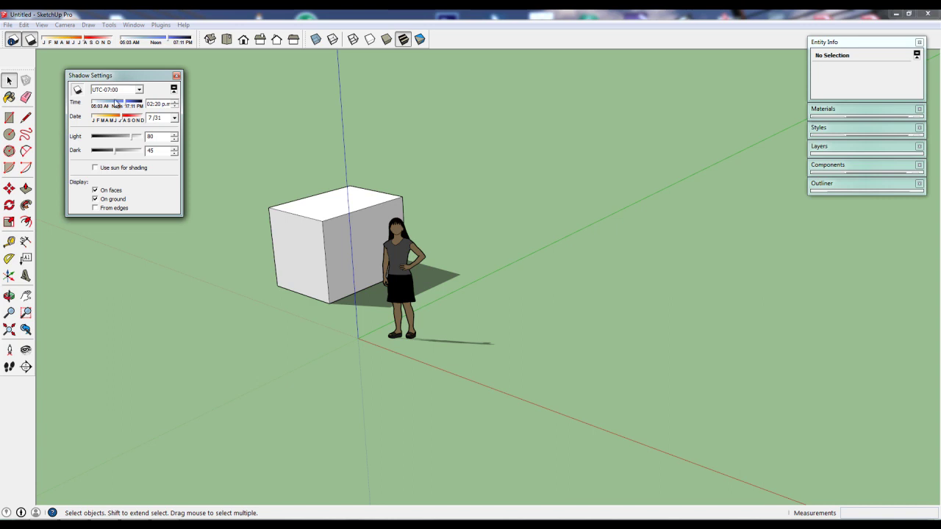
left_click(134, 90)
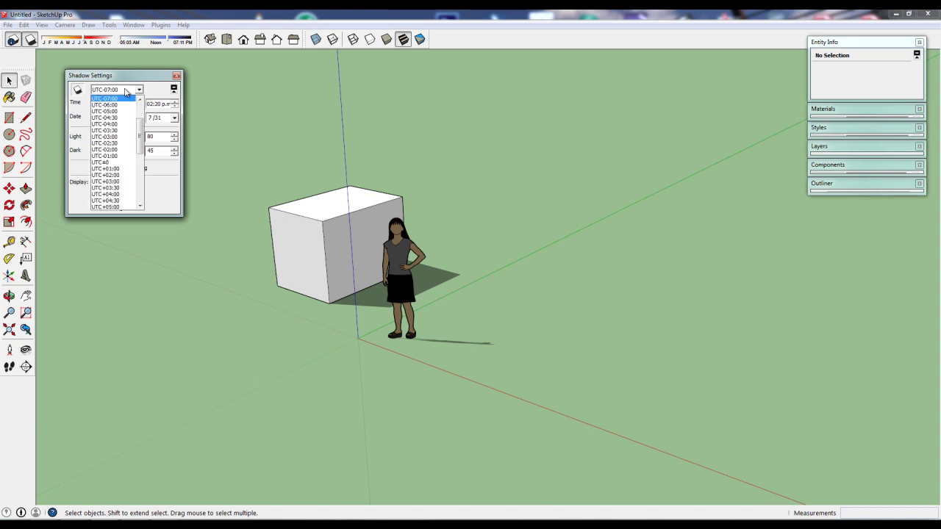
mouse_move(142, 146)
left_mouse_down()
mouse_move(147, 199)
mouse_move(145, 110)
left_mouse_up()
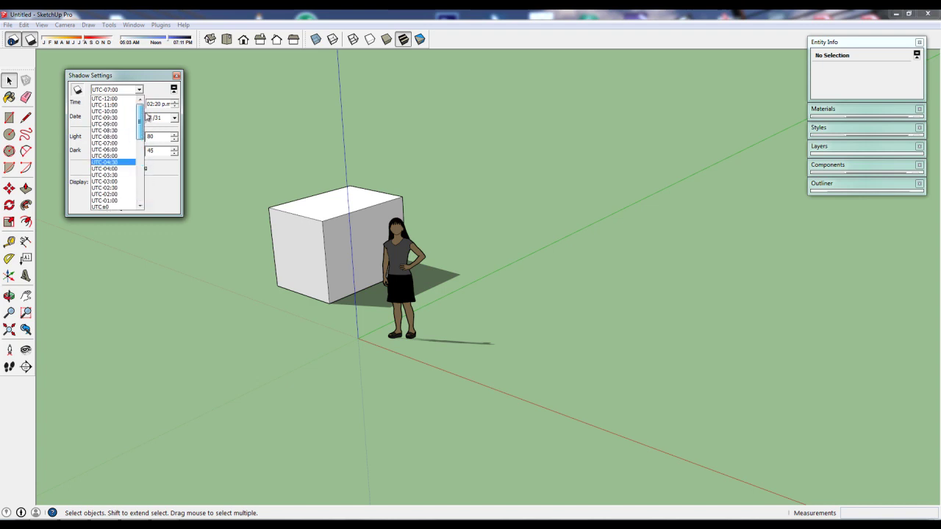
left_click(150, 89)
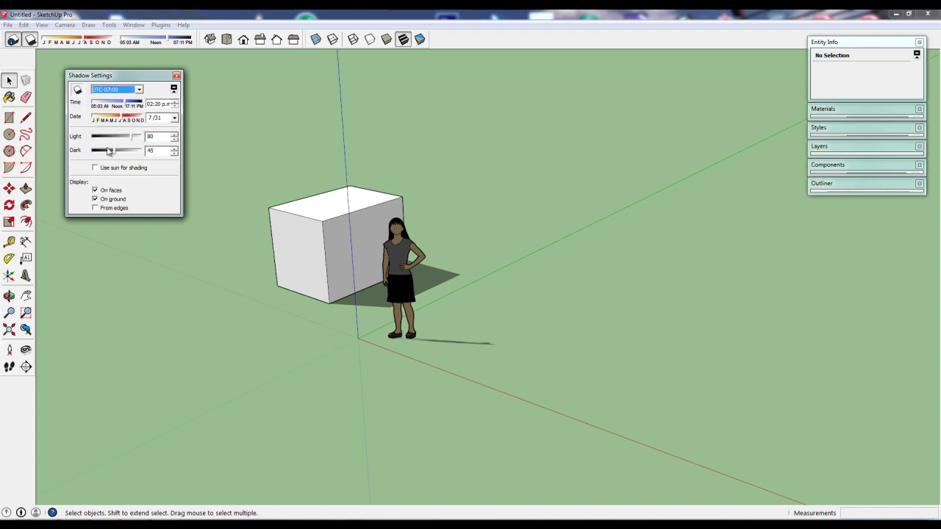
Test the Light slider lower and higher, leaving light at 79 and dark at 86
left_click_drag(131, 143, 106, 140)
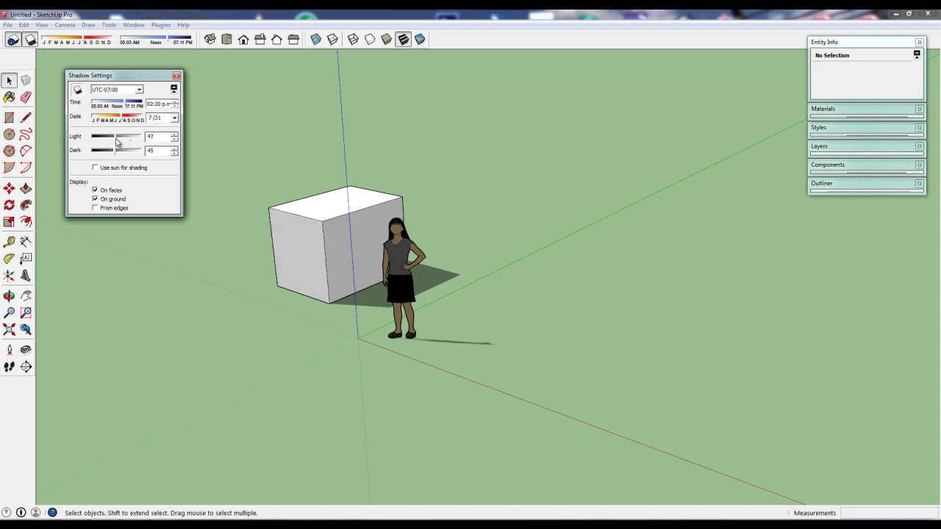
left_click_drag(107, 140, 134, 140)
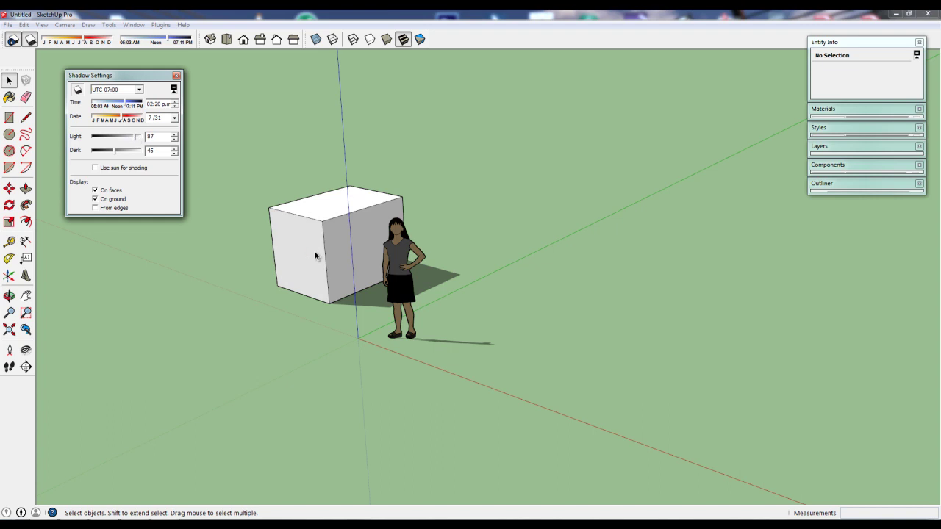
mouse_move(135, 141)
left_mouse_down()
mouse_move(93, 145)
mouse_move(133, 147)
mouse_move(100, 156)
mouse_move(137, 158)
left_mouse_up()
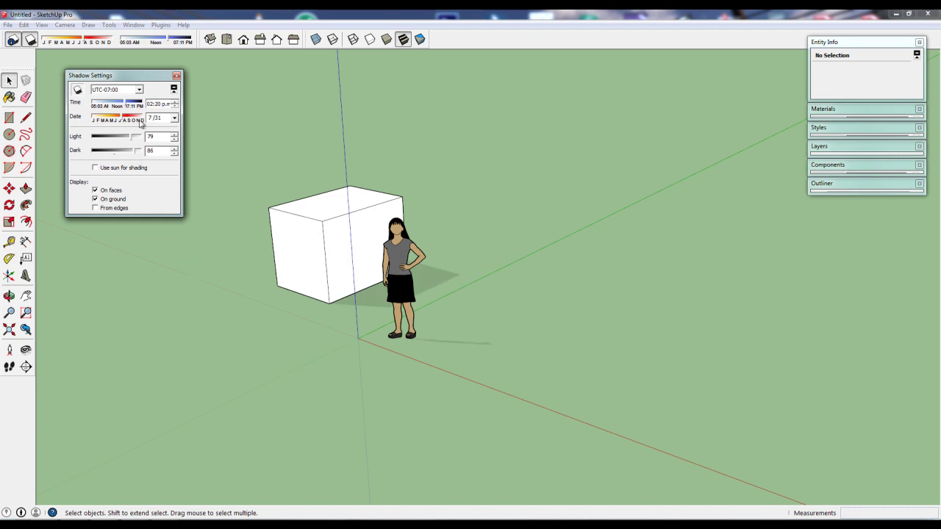
mouse_move(138, 77)
left_mouse_down()
mouse_move(146, 75)
mouse_move(136, 74)
left_mouse_up()
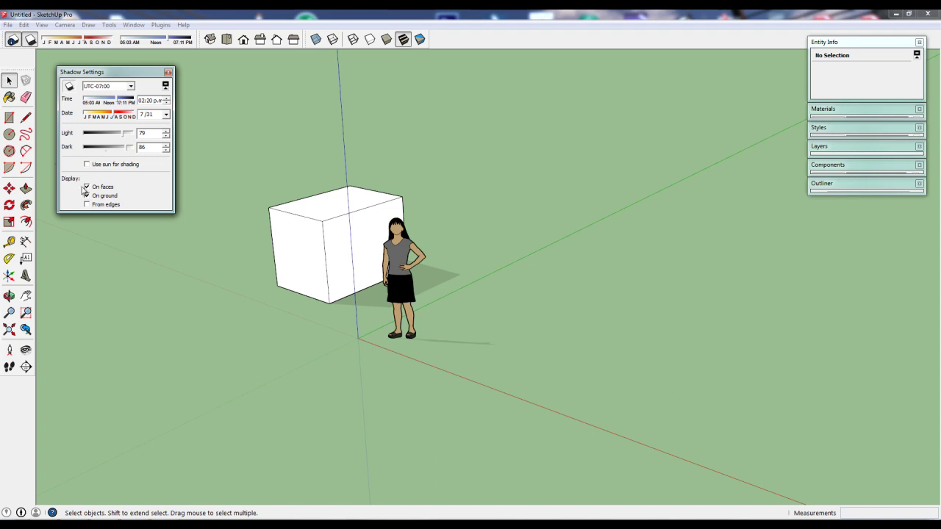
Close Shadow Settings, reposition the side panels, and toggle shadows off, on, then off
left_click(168, 73)
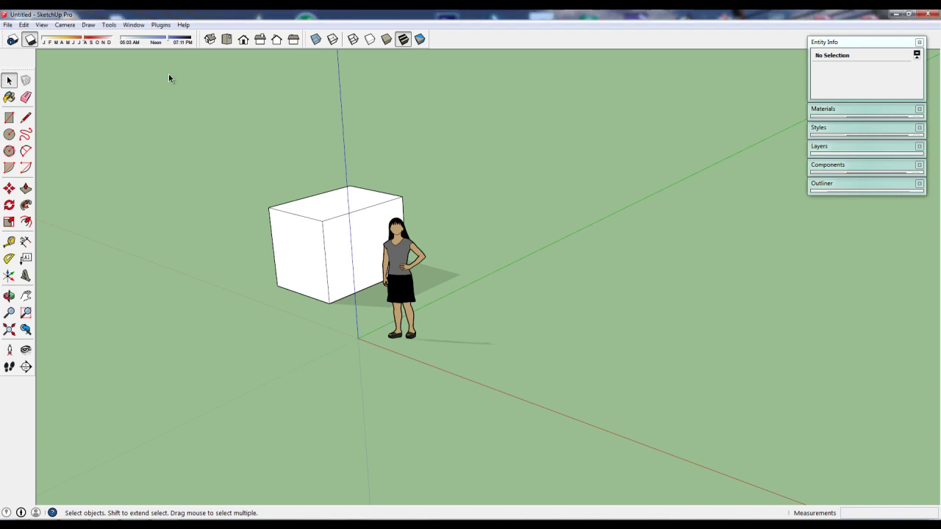
mouse_move(330, 341)
middle_mouse_down()
mouse_move(490, 311)
mouse_move(349, 316)
mouse_move(419, 309)
middle_mouse_up()
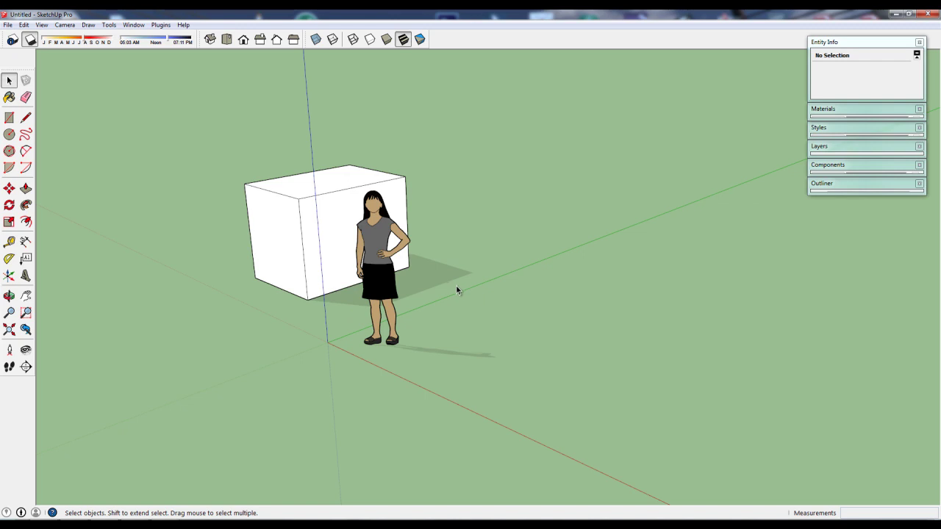
left_click_drag(878, 48, 881, 66)
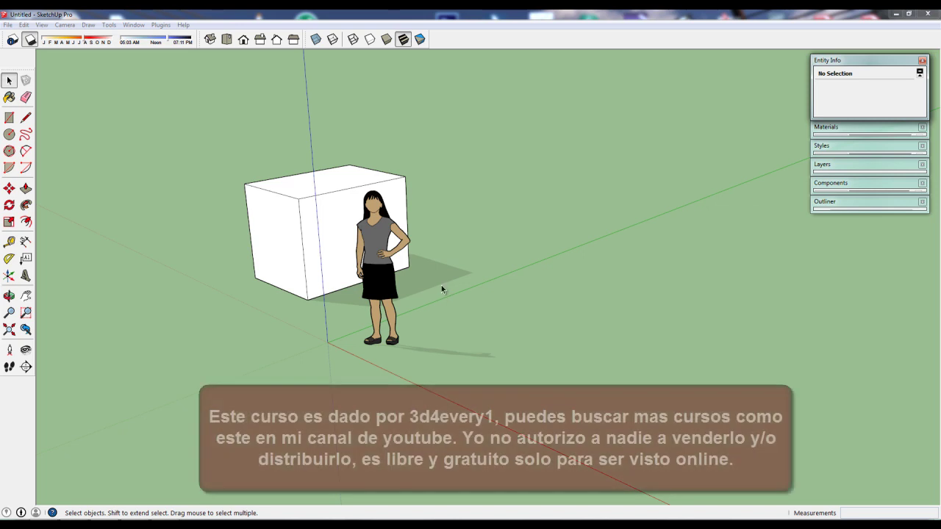
left_click(30, 39)
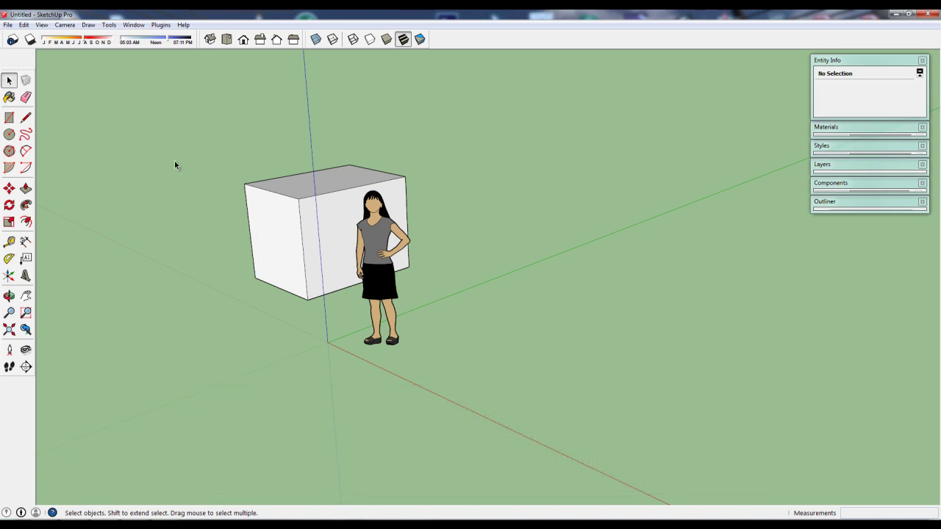
left_click(30, 41)
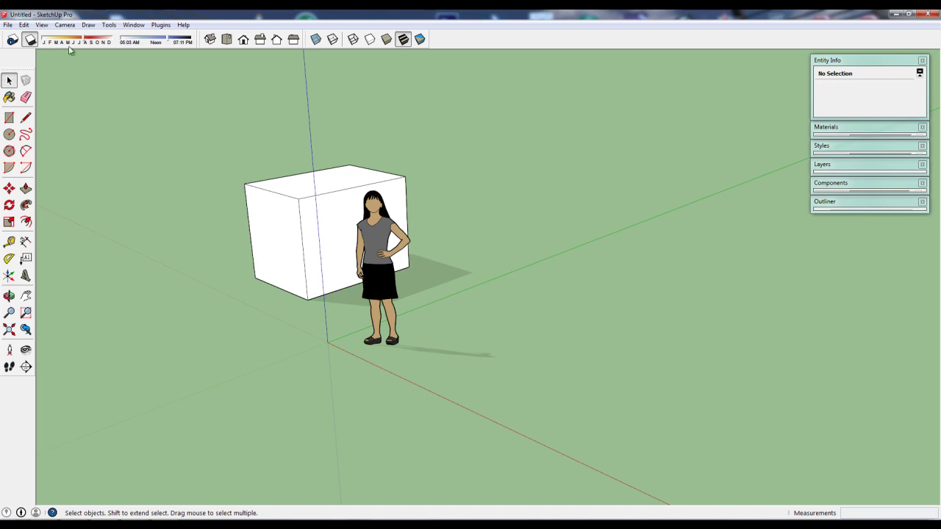
left_click(29, 39)
middle_click_drag(311, 268, 333, 277)
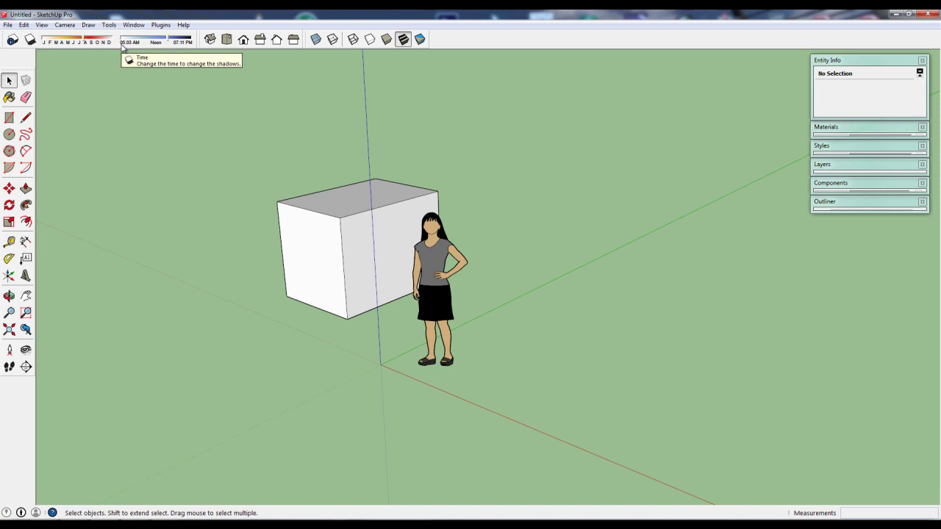
Cycle through the Iso, Top, Front, Right, Back and Left views, ending back in Iso
left_click(211, 39)
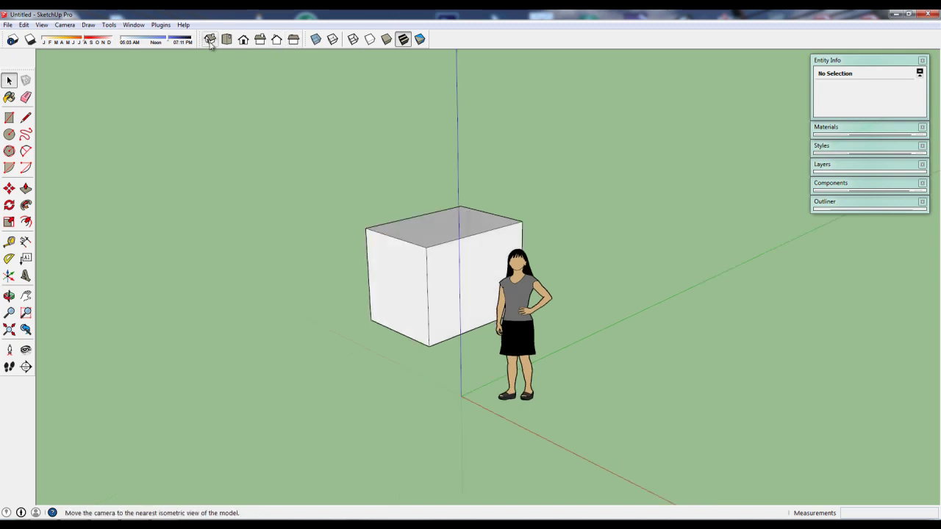
left_click(227, 40)
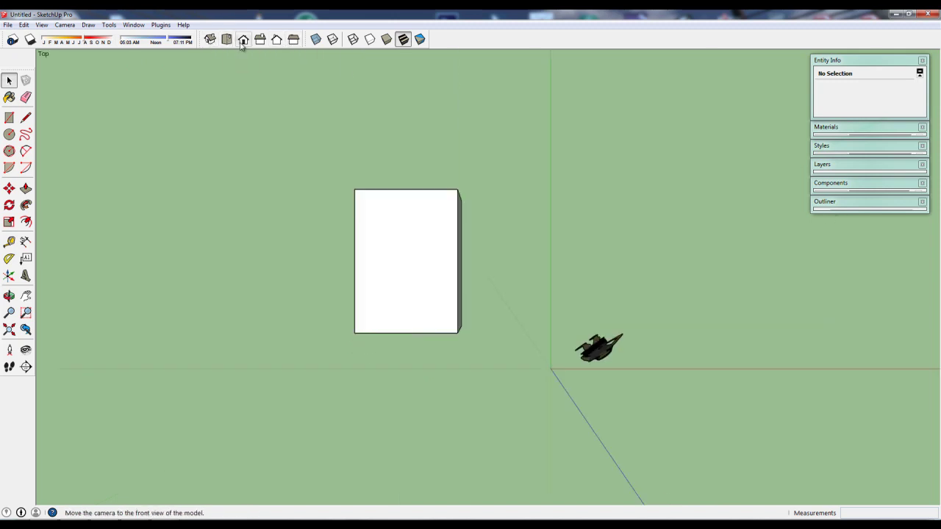
left_click(243, 41)
left_click(260, 40)
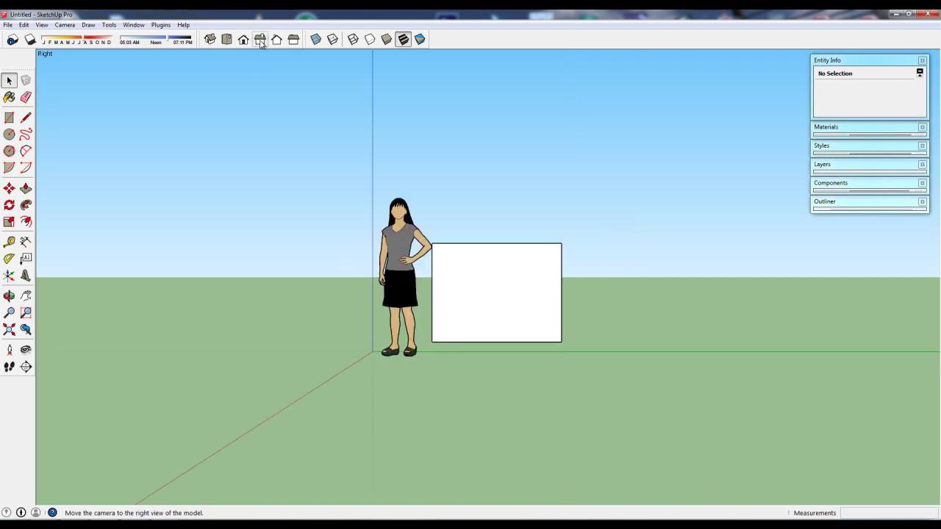
left_click(276, 40)
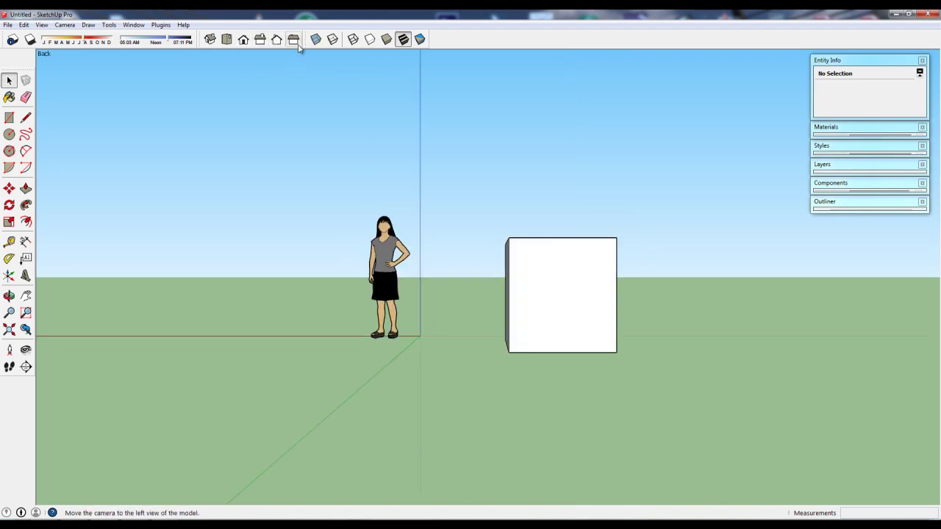
left_click(294, 40)
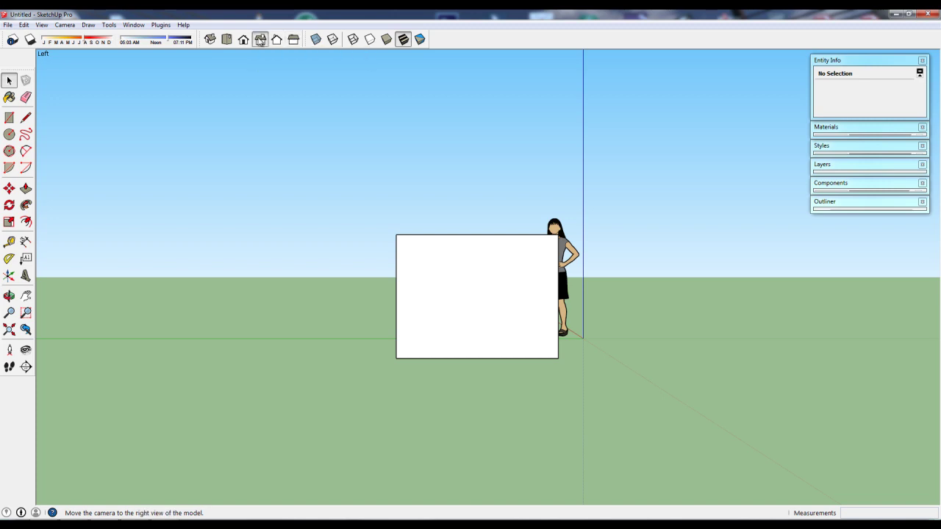
left_click(260, 39)
left_click(294, 40)
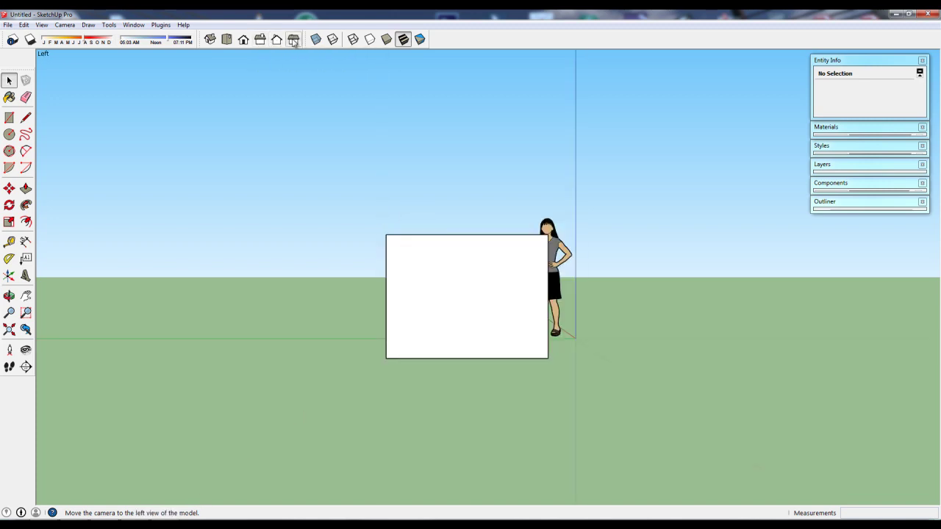
left_click(261, 40)
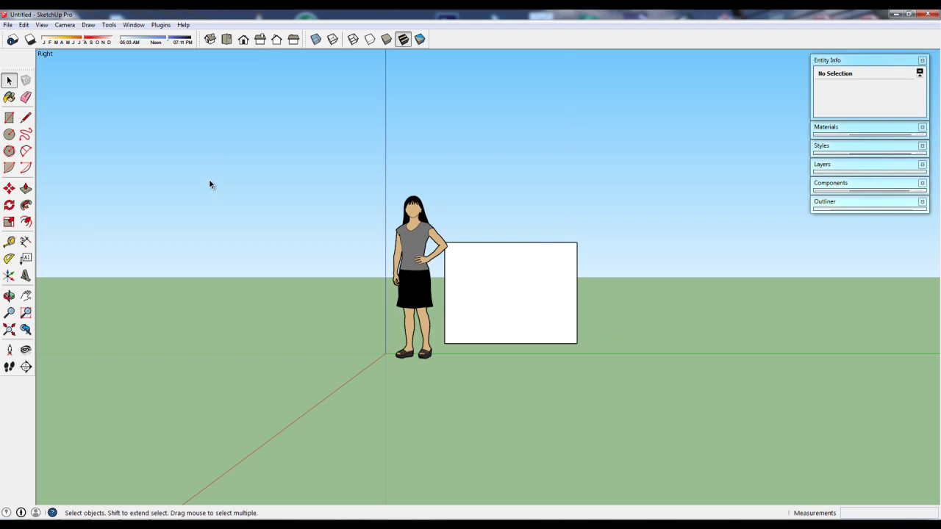
left_click(210, 39)
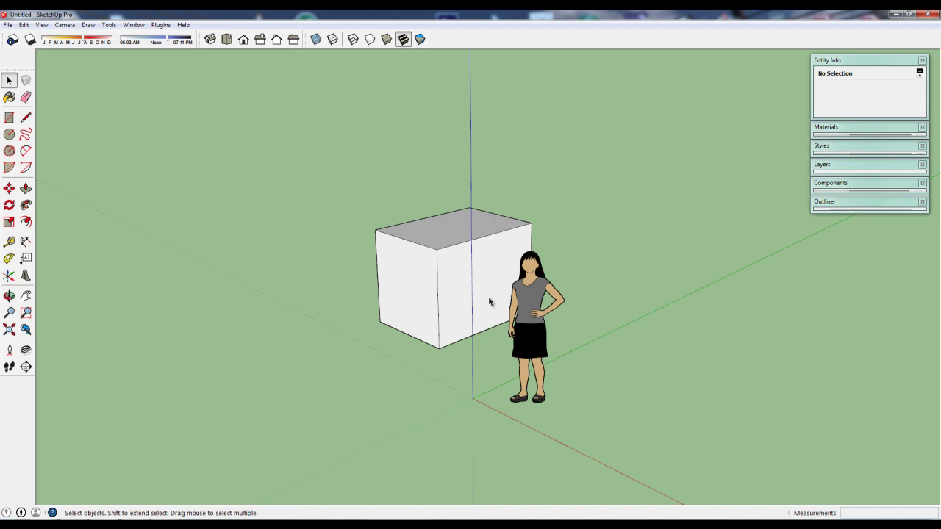
Switch the camera to Parallel Projection and look from the Top view
left_click(44, 27)
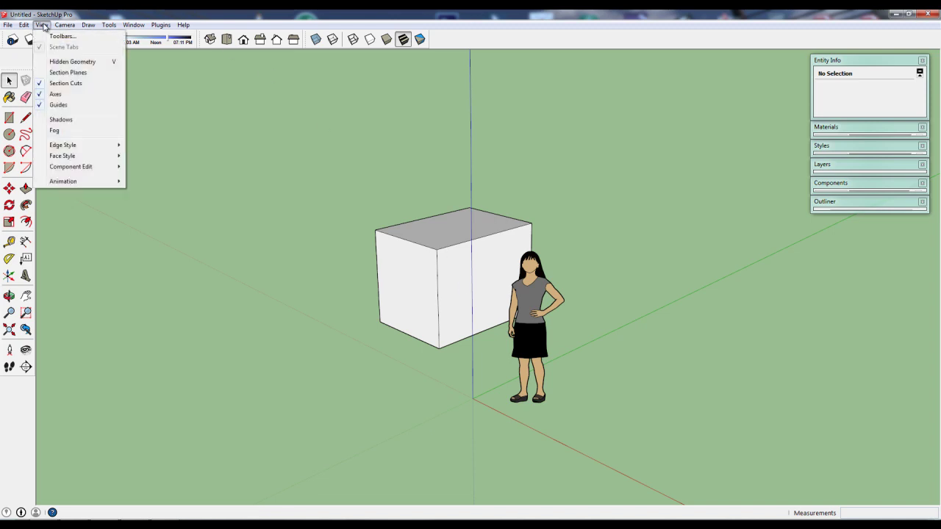
mouse_move(64, 25)
left_click(94, 76)
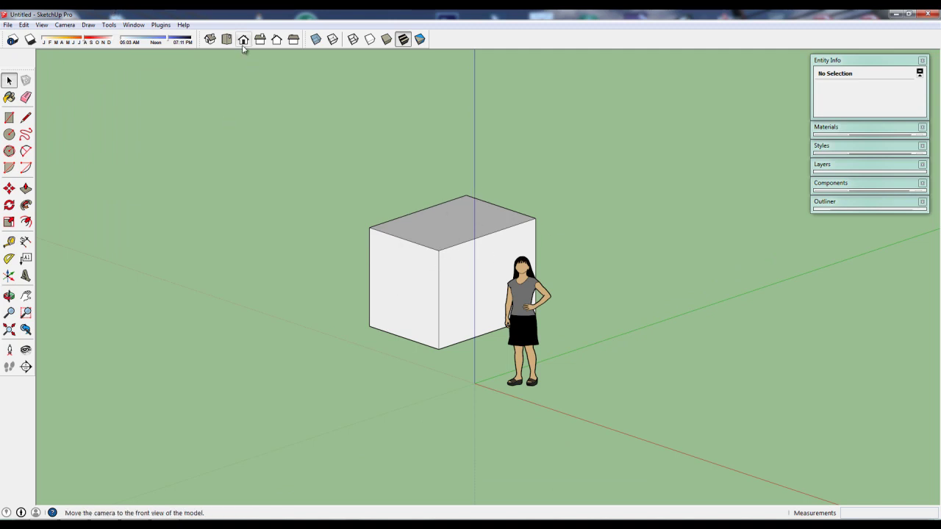
left_click(226, 39)
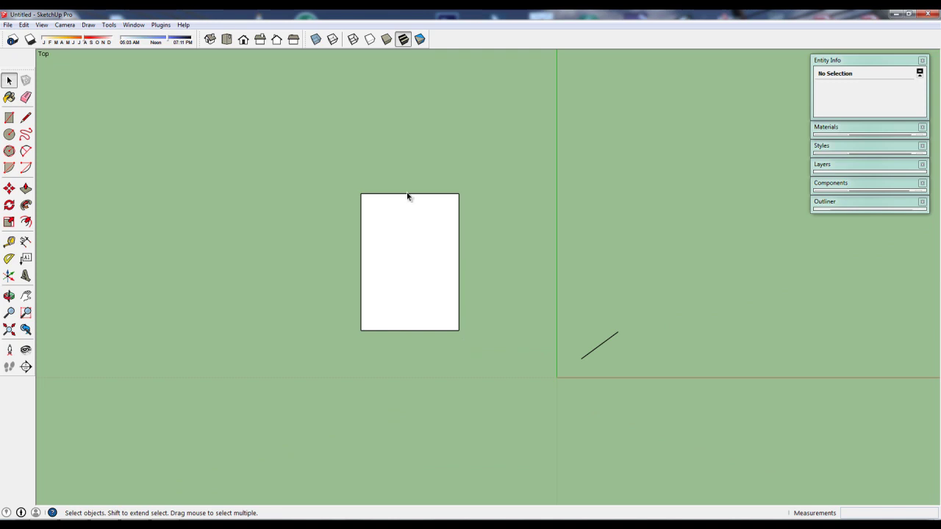
Toggle the camera to Perspective and then back to Parallel Projection
left_click(62, 27)
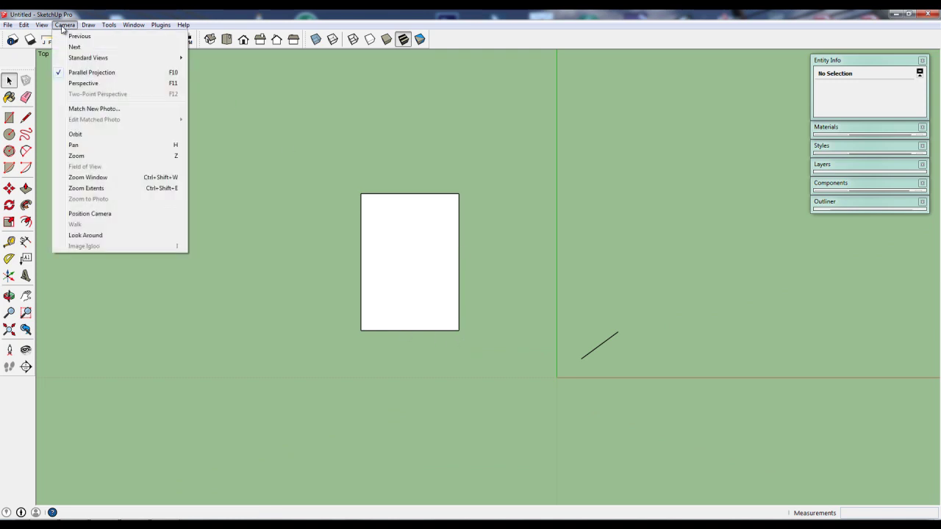
left_click(61, 85)
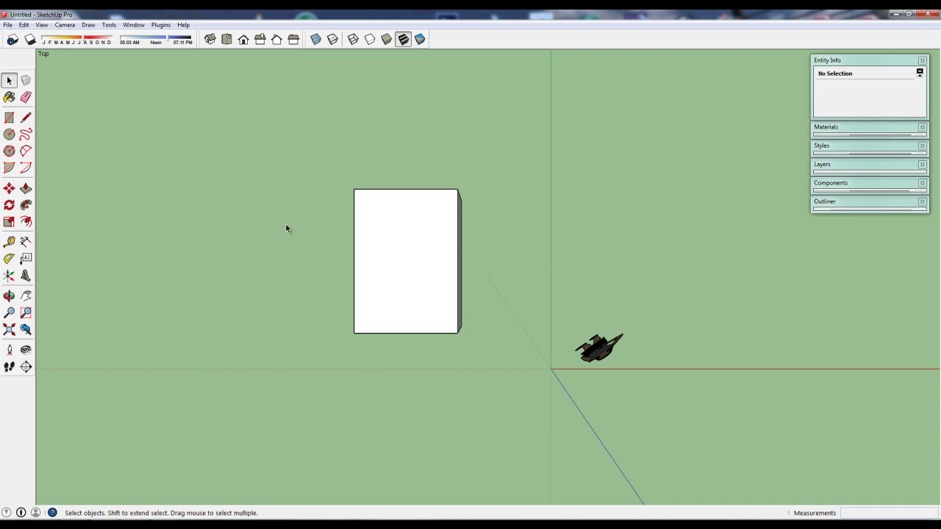
left_click(65, 25)
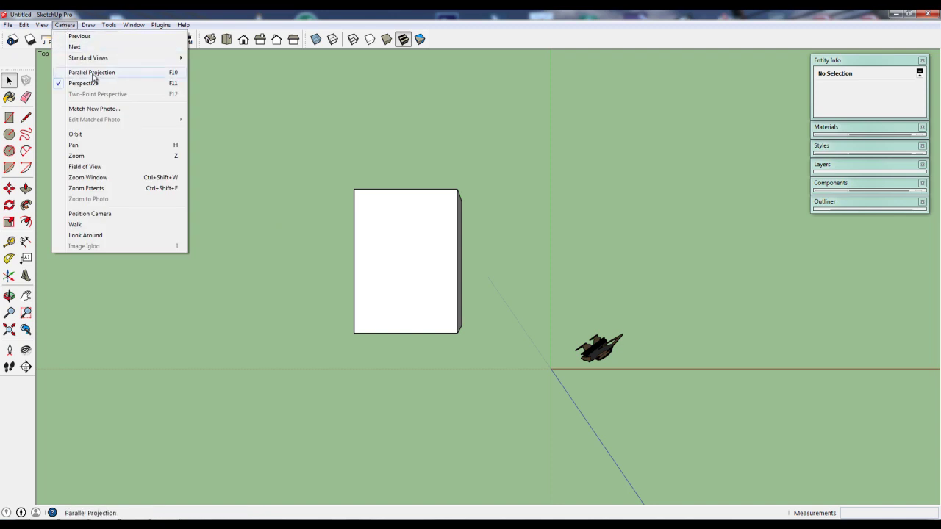
left_click(93, 73)
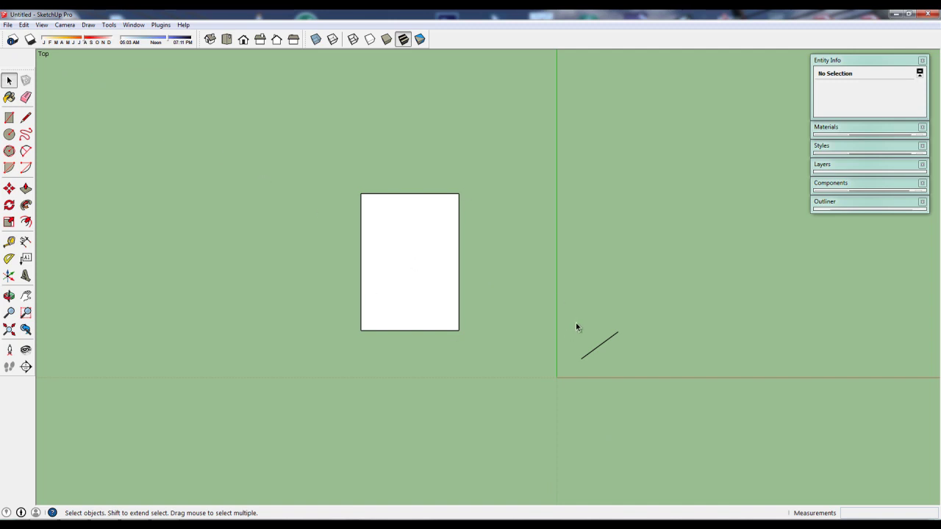
mouse_move(497, 333)
middle_mouse_down()
mouse_move(353, 257)
mouse_move(478, 394)
mouse_move(358, 267)
mouse_move(441, 380)
mouse_move(485, 285)
mouse_move(445, 301)
middle_mouse_up()
scroll(446, 301, "up", 1)
mouse_move(420, 365)
middle_mouse_down()
mouse_move(500, 326)
mouse_move(381, 312)
mouse_move(395, 341)
mouse_move(448, 389)
mouse_move(500, 378)
mouse_move(385, 372)
mouse_move(355, 380)
mouse_move(424, 361)
middle_mouse_up()
scroll(398, 338, "down", 3)
scroll(382, 364, "up", 2)
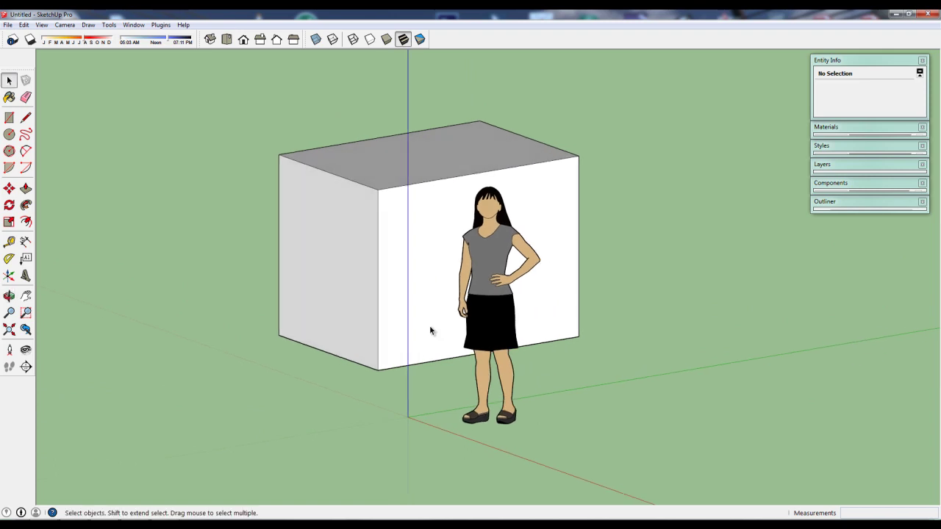
scroll(387, 263, "down", 3)
scroll(387, 280, "down", 1)
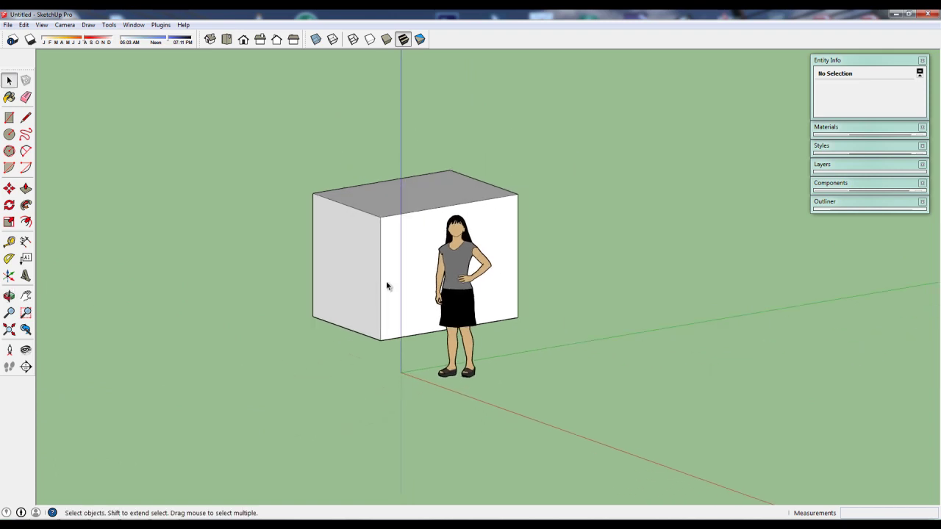
mouse_move(408, 296)
middle_mouse_down()
mouse_move(245, 288)
mouse_move(372, 287)
middle_mouse_up()
scroll(327, 279, "up", 1)
mouse_move(282, 269)
middle_mouse_down()
mouse_move(269, 304)
mouse_move(282, 313)
mouse_move(613, 184)
middle_mouse_up()
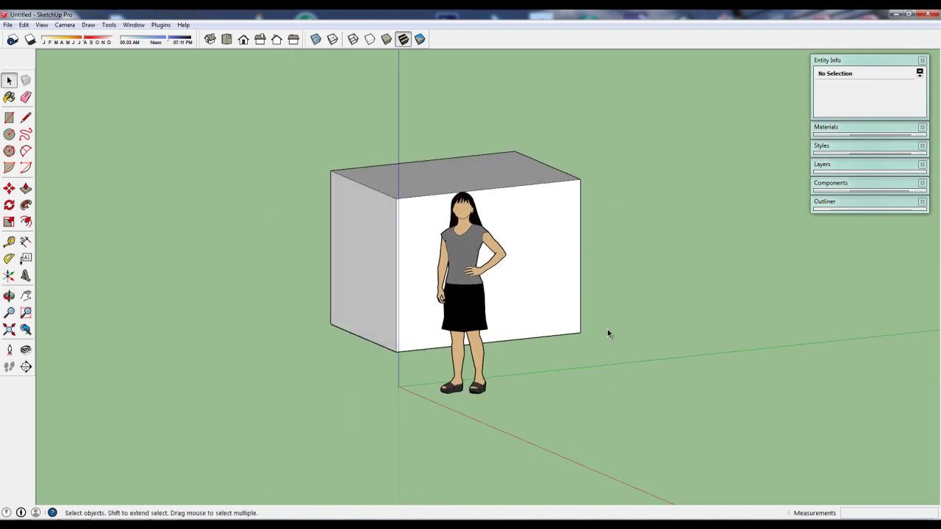
middle_click_drag(419, 309, 318, 248)
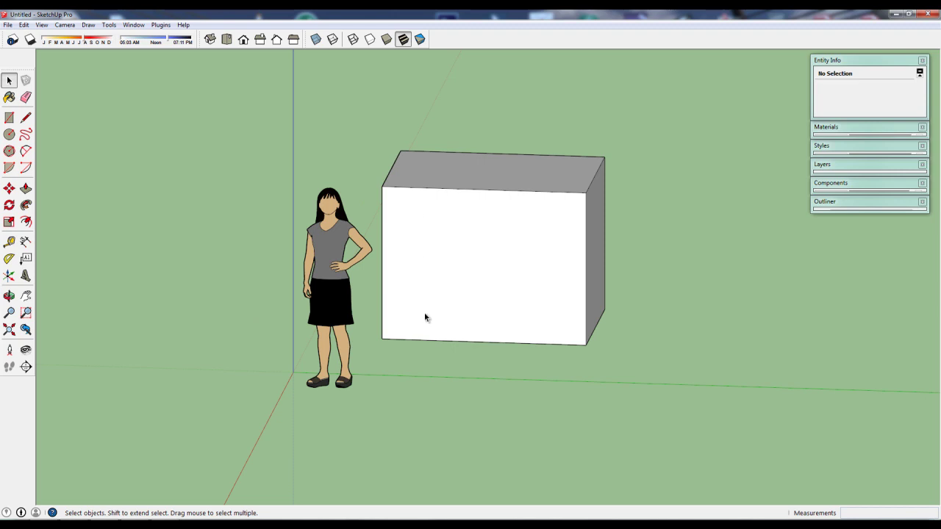
middle_click_drag(369, 283, 652, 263)
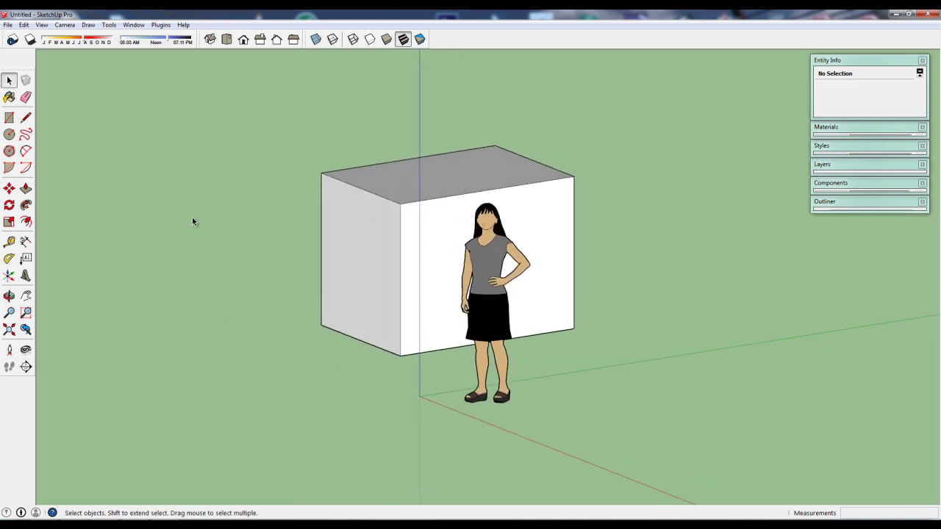
middle_click(423, 305)
Switch the camera to Perspective and orbit to a new angle on the box
left_click(67, 26)
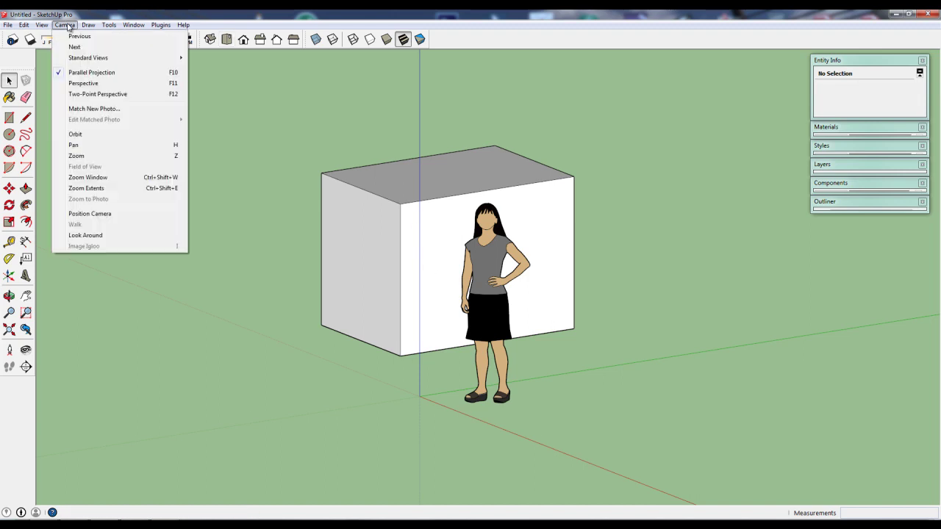
left_click(79, 84)
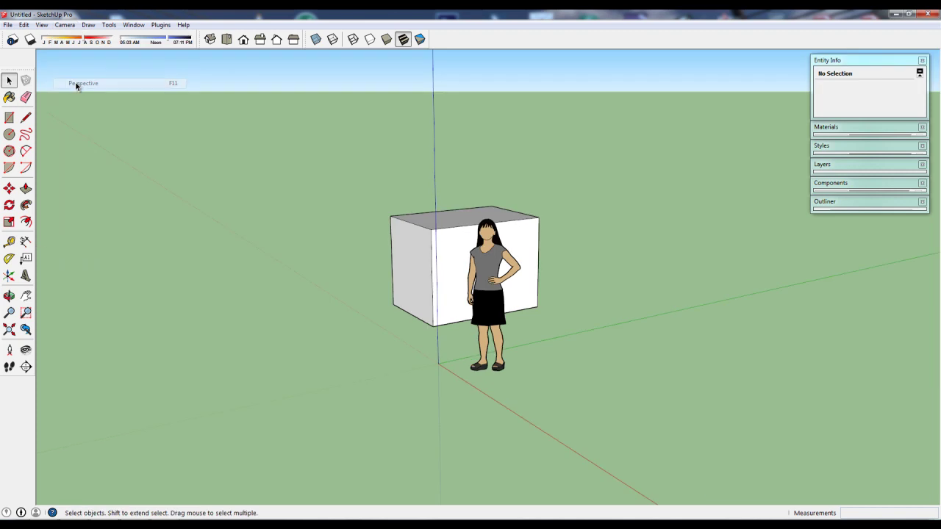
mouse_move(227, 180)
middle_mouse_down()
mouse_move(431, 277)
mouse_move(357, 286)
middle_mouse_up()
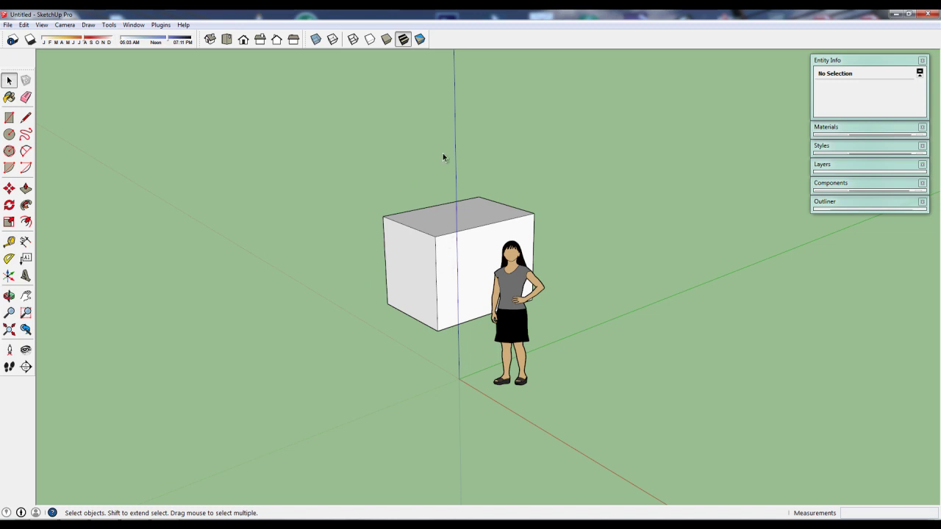
Open System Preferences from the Window menu and show its OpenGL page
left_click(135, 25)
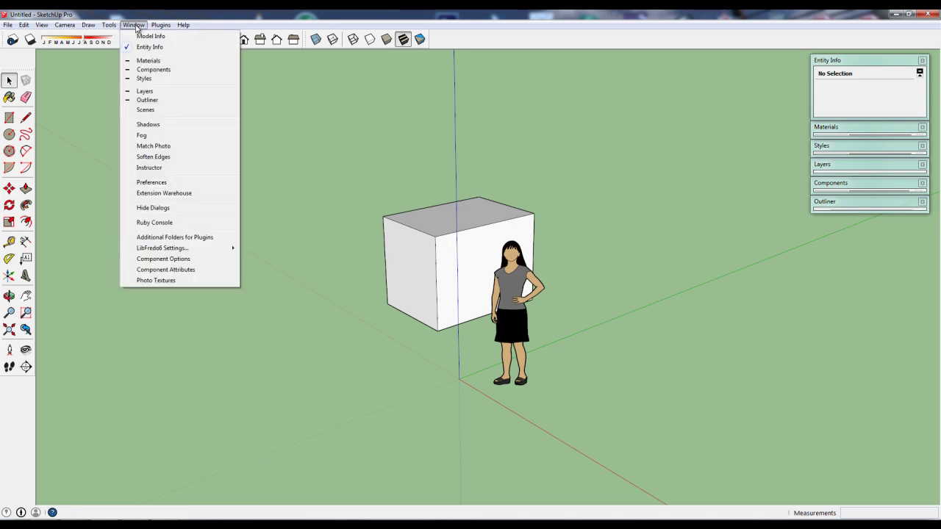
left_click(155, 181)
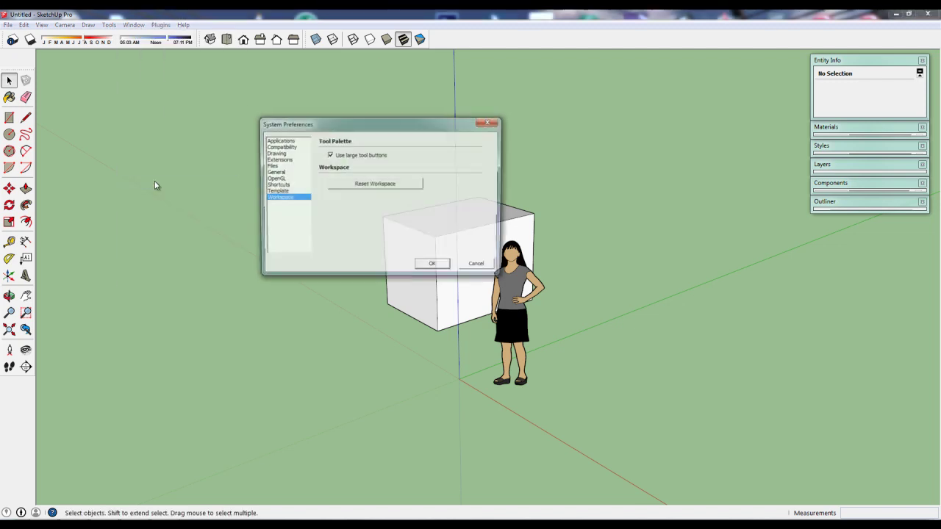
left_click_drag(371, 129, 365, 127)
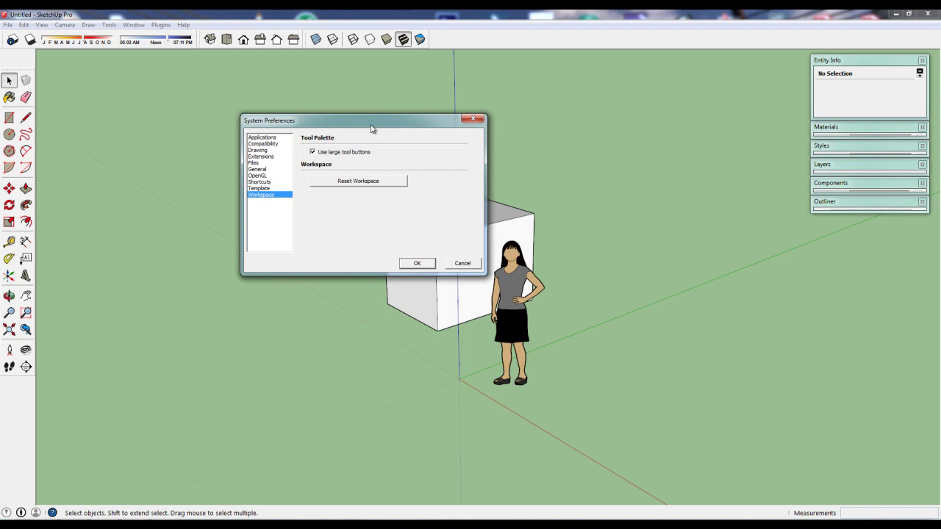
left_click(250, 175)
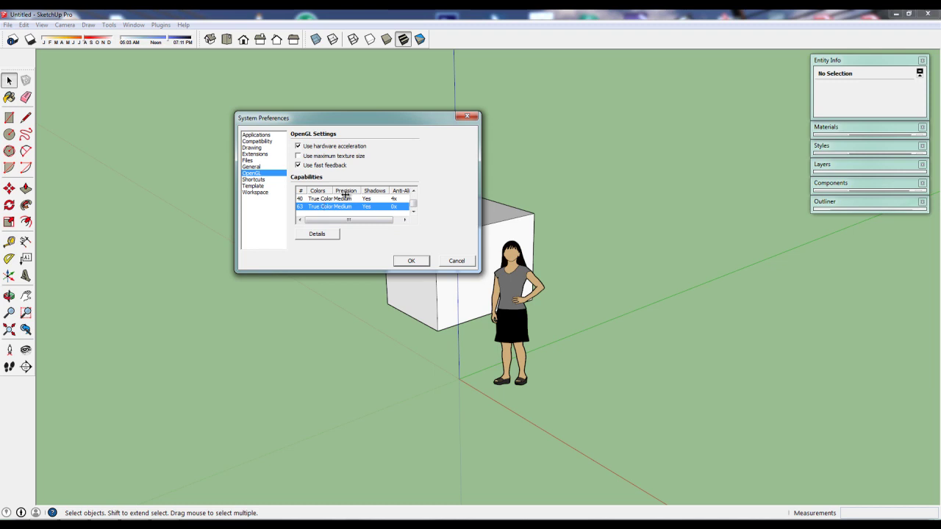
left_click(414, 192)
left_click(414, 191)
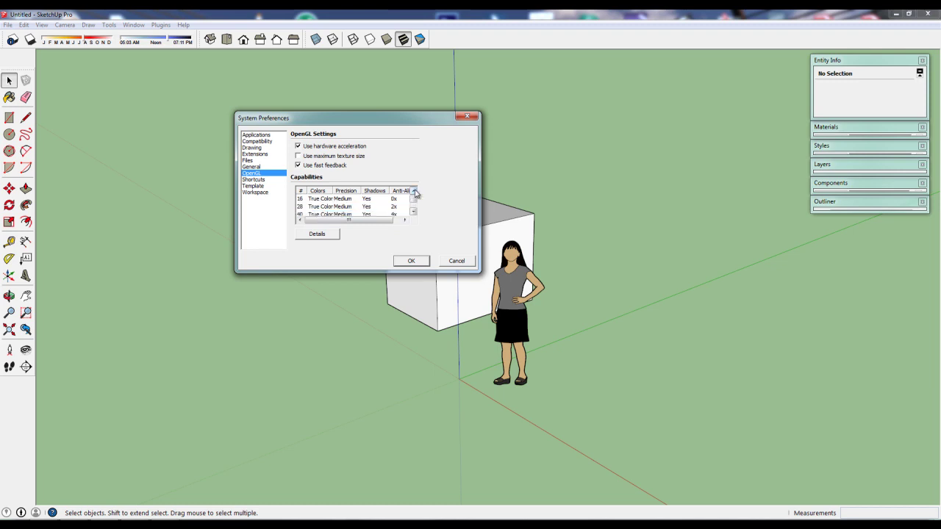
left_click(413, 212)
left_click(414, 212)
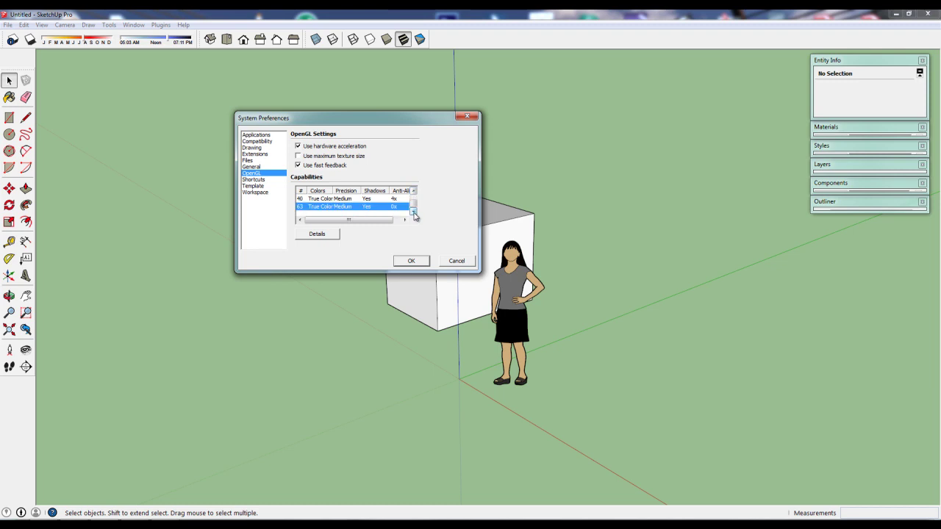
left_click(414, 191)
left_click(414, 191)
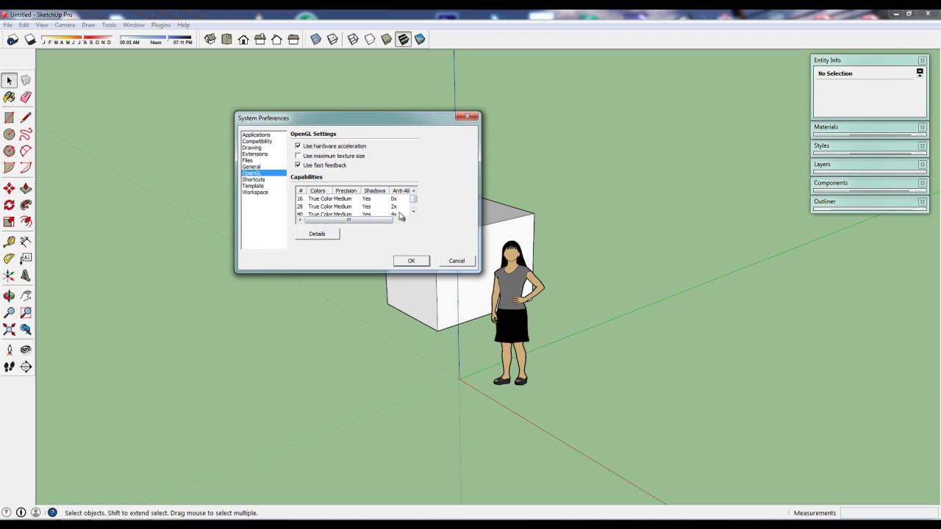
scroll(412, 207, "down", 2)
left_click_drag(412, 207, 412, 199)
Move the System Preferences dialog around, then cancel it without changing any settings
mouse_move(393, 122)
left_mouse_down()
mouse_move(321, 120)
mouse_move(328, 105)
left_mouse_up()
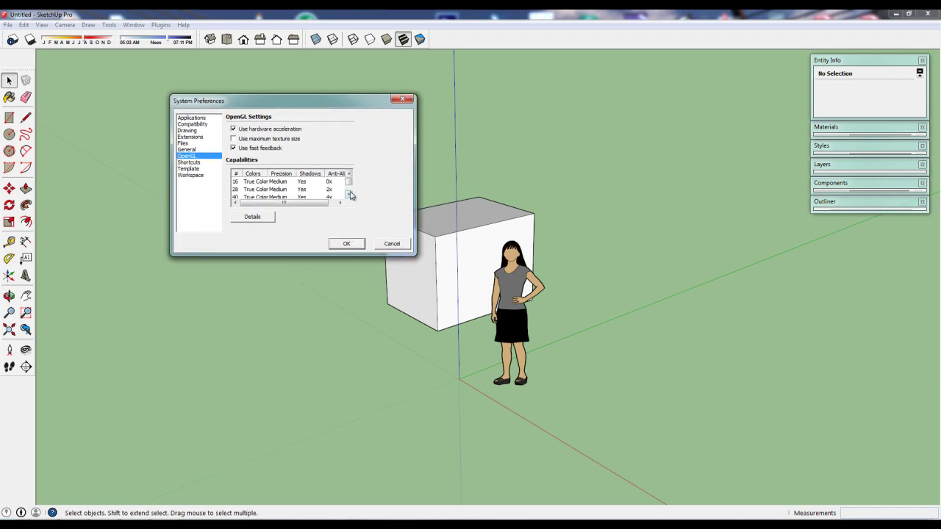
left_click_drag(349, 184, 350, 198)
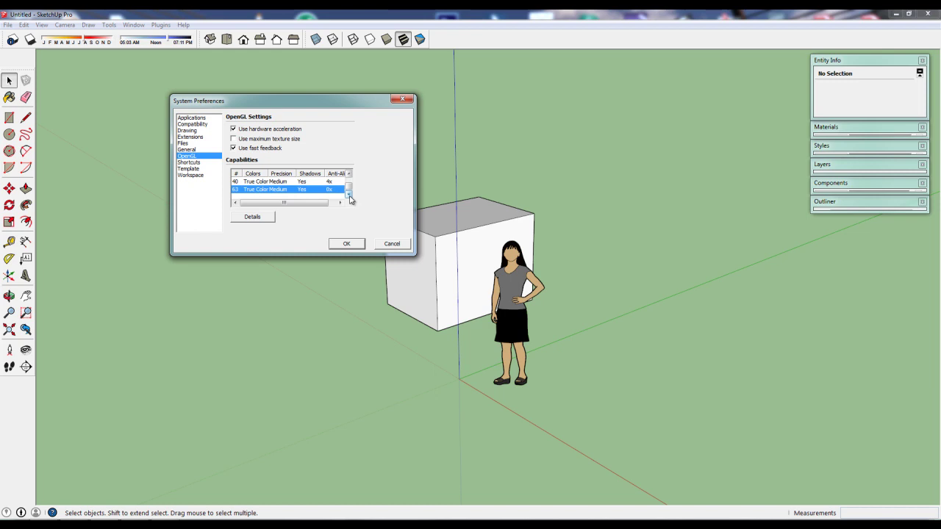
mouse_move(351, 194)
left_mouse_down()
mouse_move(351, 183)
mouse_move(352, 194)
left_mouse_up()
left_click_drag(344, 105, 307, 106)
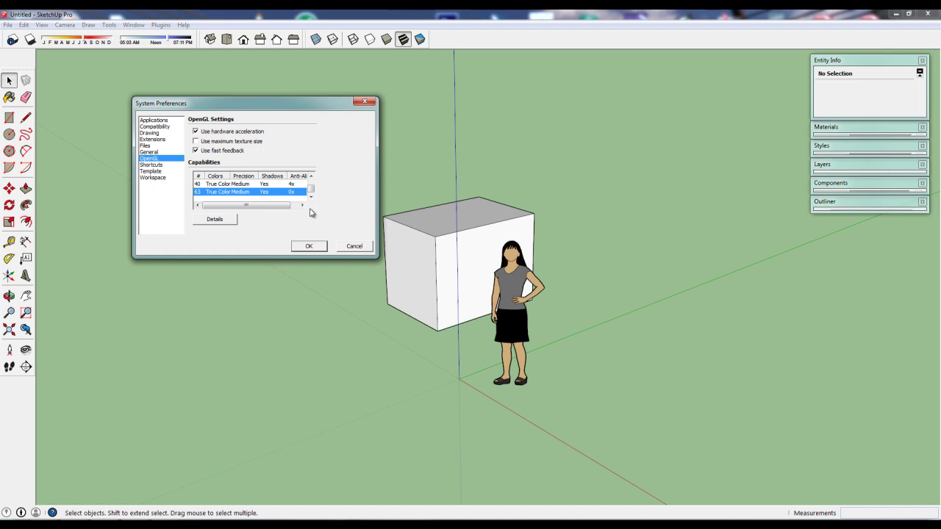
left_click_drag(318, 110, 324, 147)
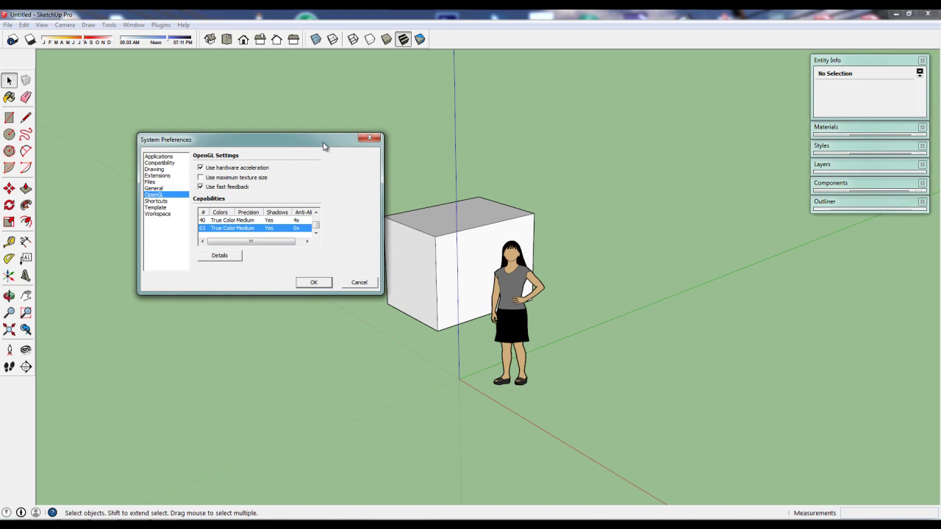
left_click_drag(324, 147, 307, 164)
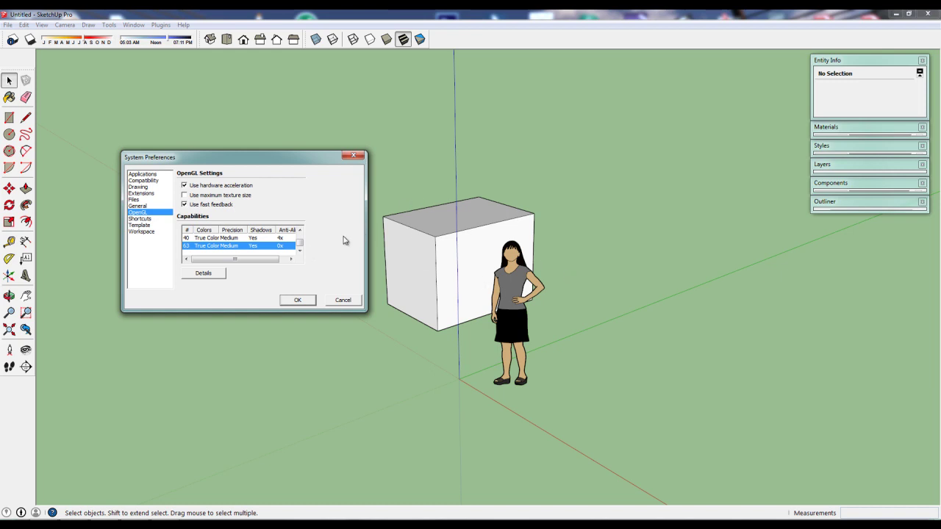
scroll(301, 247, "down", 1)
scroll(302, 248, "up", 1)
left_click_drag(309, 157, 335, 135)
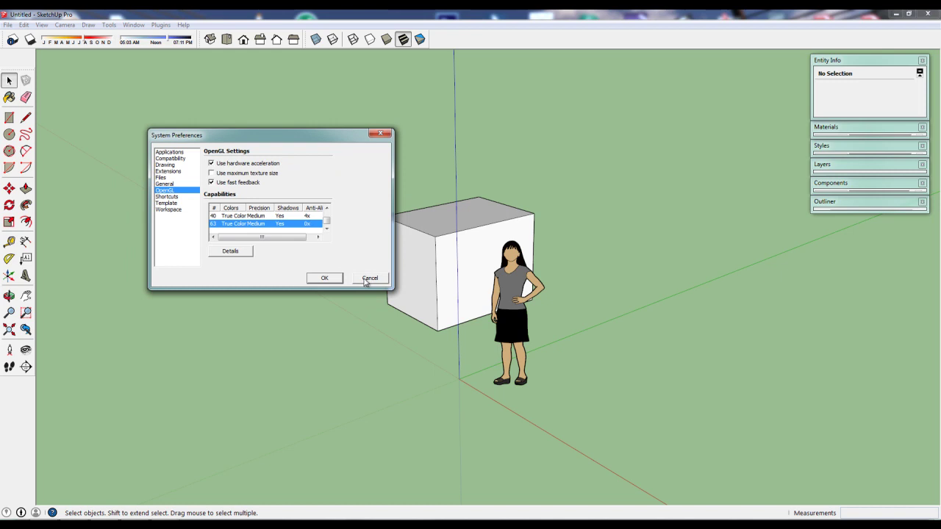
left_click(367, 278)
middle_click_drag(380, 335, 435, 357)
left_click(30, 39)
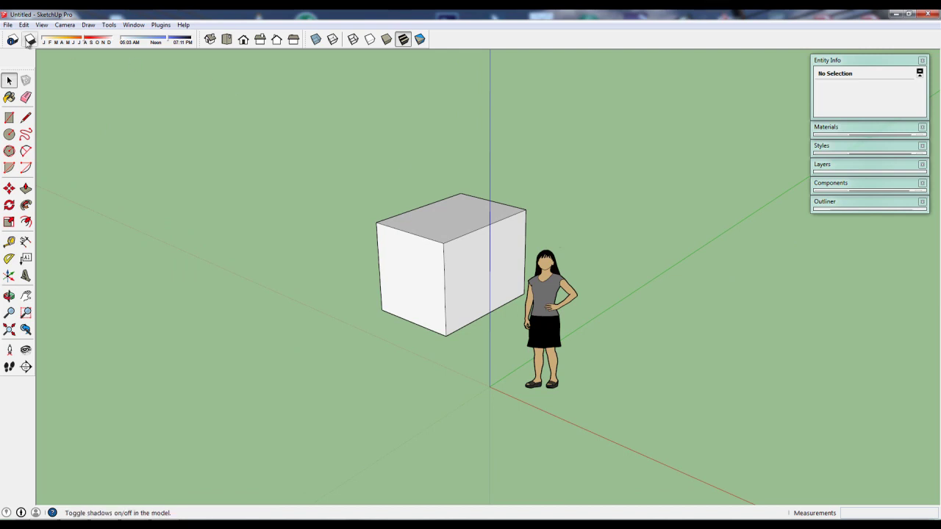
mouse_move(342, 332)
middle_mouse_down()
mouse_move(447, 351)
mouse_move(495, 313)
mouse_move(545, 312)
mouse_move(294, 302)
mouse_move(456, 351)
mouse_move(414, 296)
mouse_move(411, 310)
middle_mouse_up()
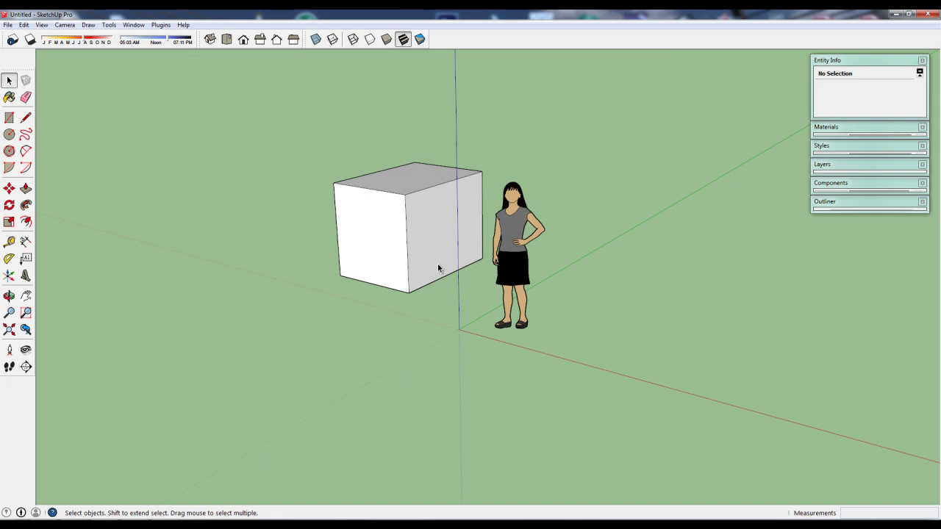
middle_click_drag(438, 268, 442, 278)
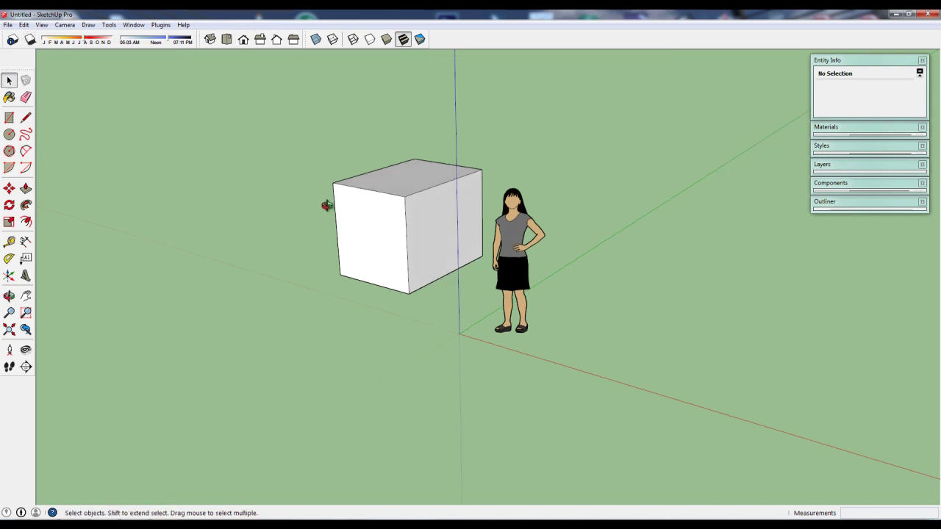
middle_click_drag(326, 203, 320, 163)
mouse_move(320, 163)
left_mouse_down()
mouse_move(333, 219)
mouse_move(315, 168)
mouse_move(333, 146)
left_mouse_up()
key("space")
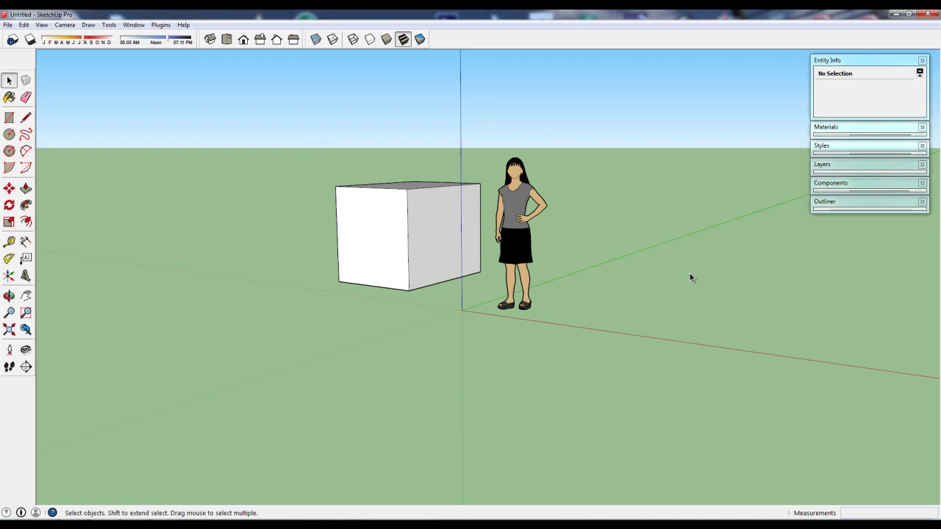
key("o")
mouse_move(363, 225)
left_mouse_down()
mouse_move(353, 246)
mouse_move(363, 227)
left_mouse_up()
key("space")
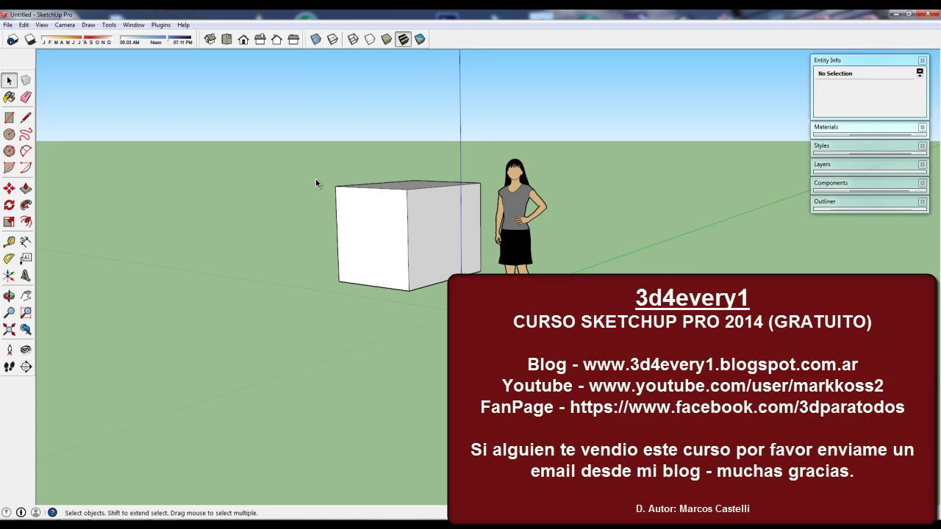
middle_click_drag(398, 236, 376, 274)
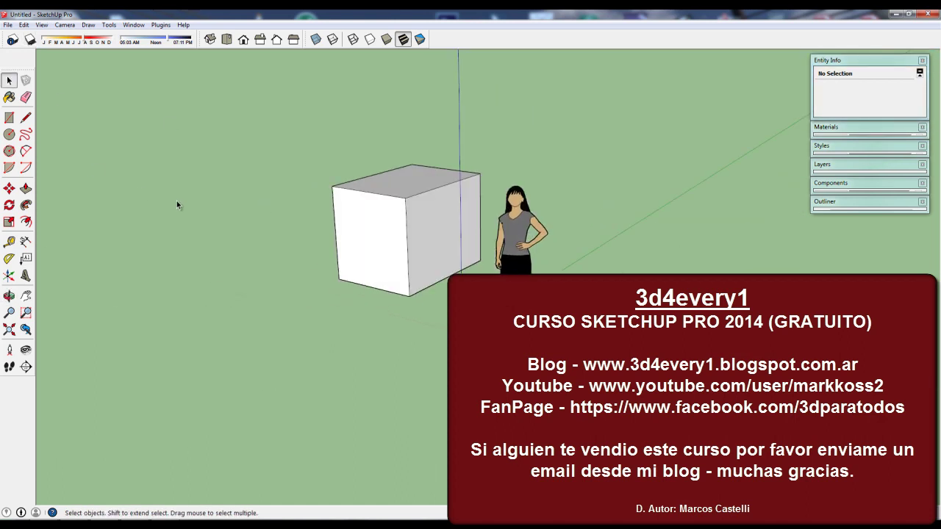
middle_click_drag(323, 226, 357, 248)
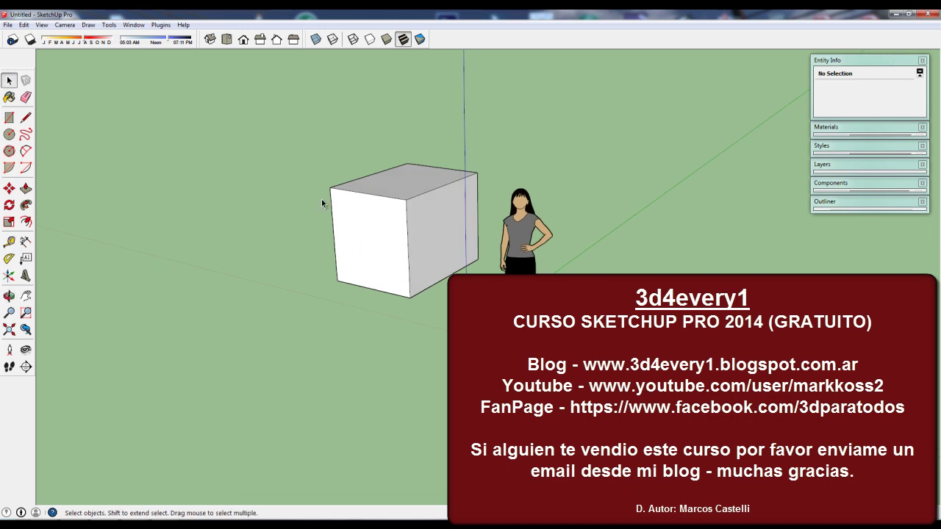
middle_click_drag(449, 250, 411, 263)
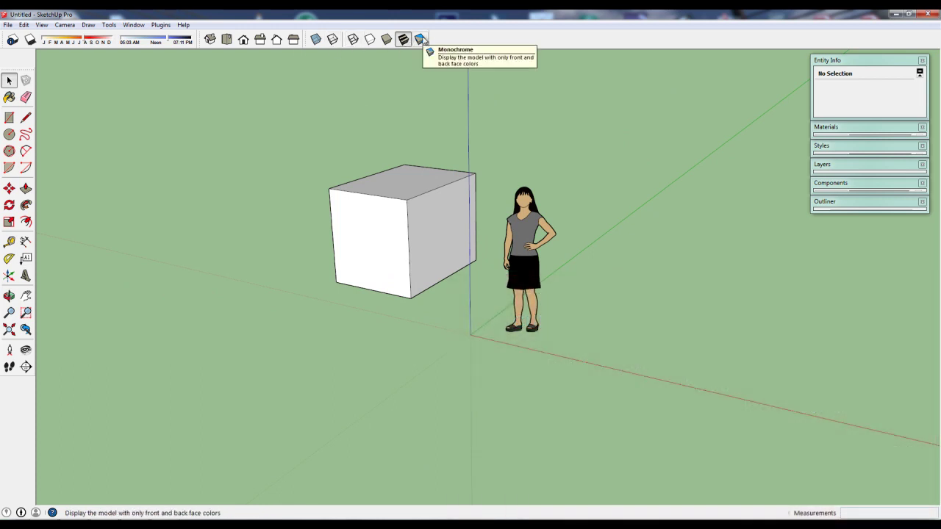
Compare the Monochrome, Shaded and Hidden Line face styles while orbiting the cube
left_click(421, 40)
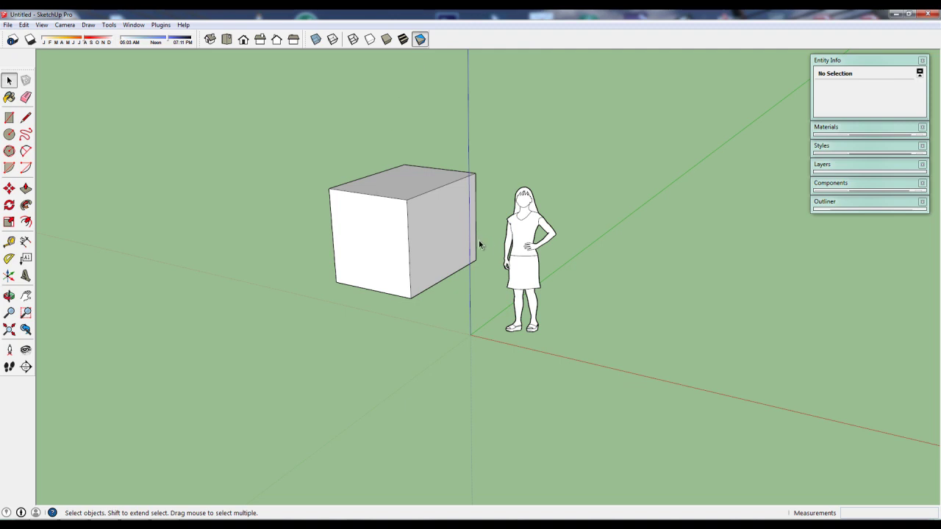
left_click(387, 39)
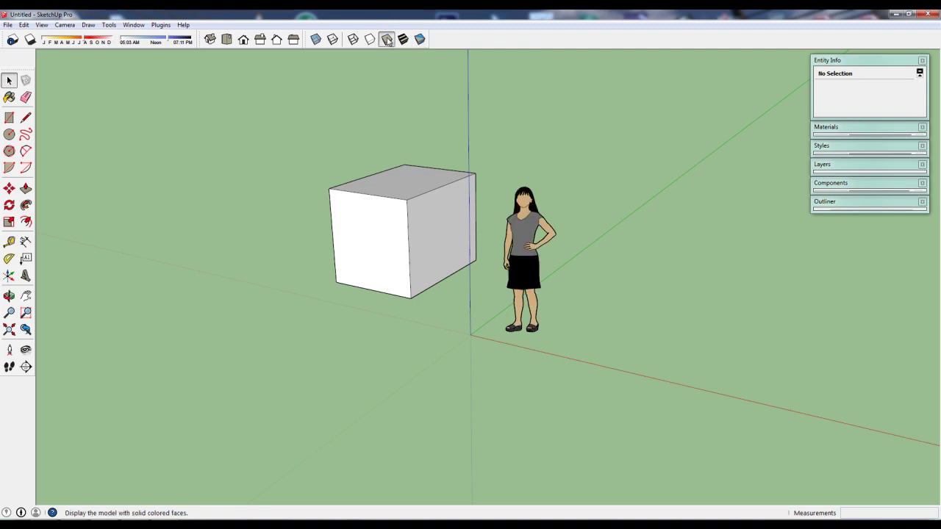
middle_click_drag(396, 210, 404, 221)
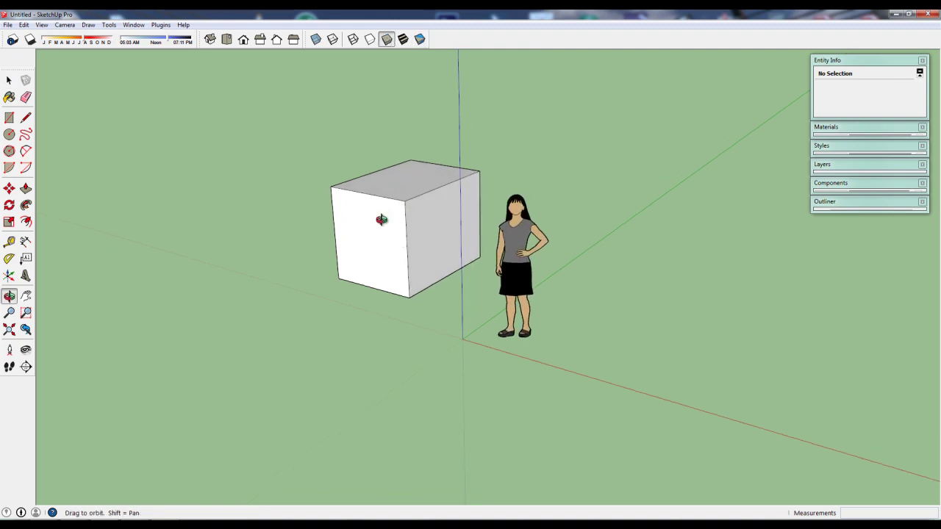
left_click(370, 38)
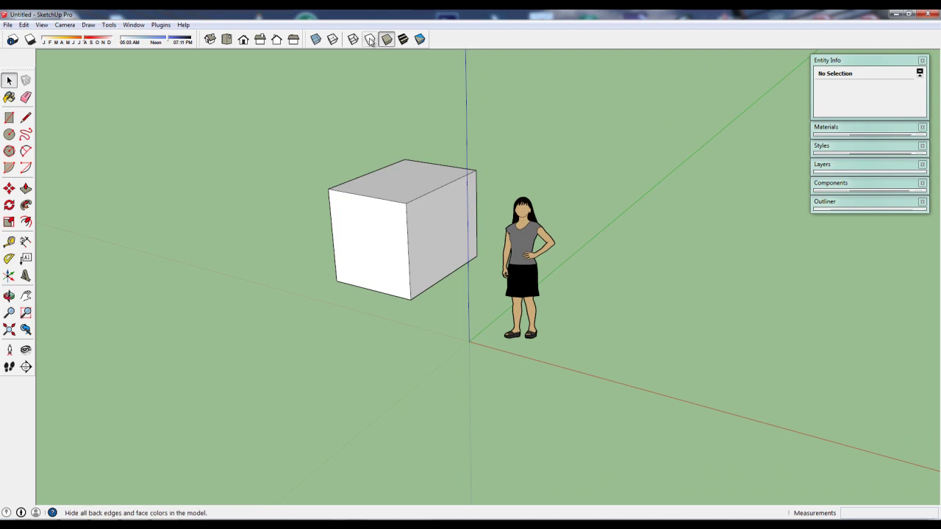
middle_click_drag(334, 211, 355, 269)
Switch between Wireframe and Hidden Line with a cube edge selected, finishing in Hidden Line
left_click(352, 39)
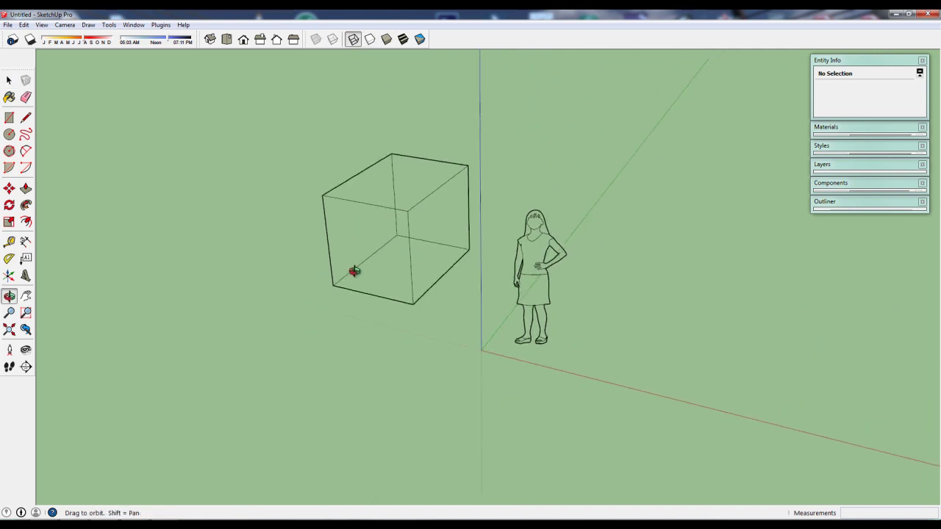
left_click(370, 41)
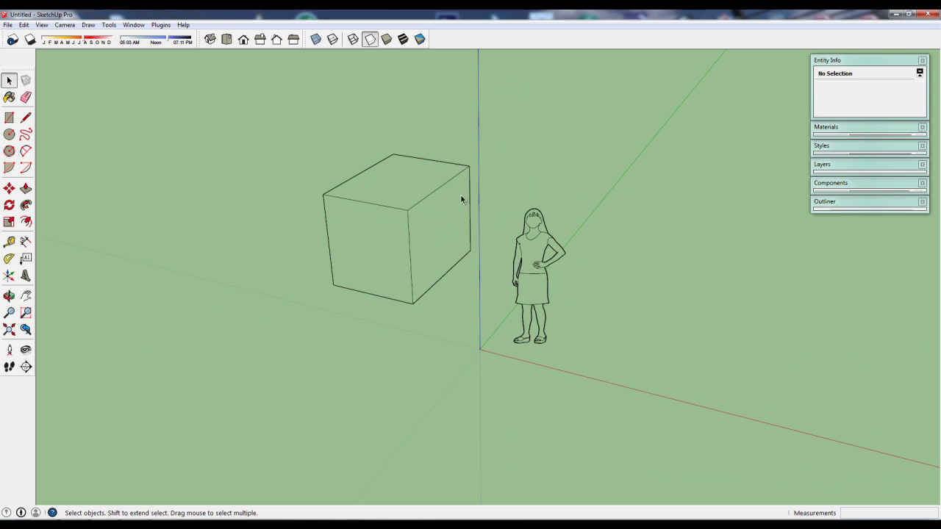
left_click(353, 39)
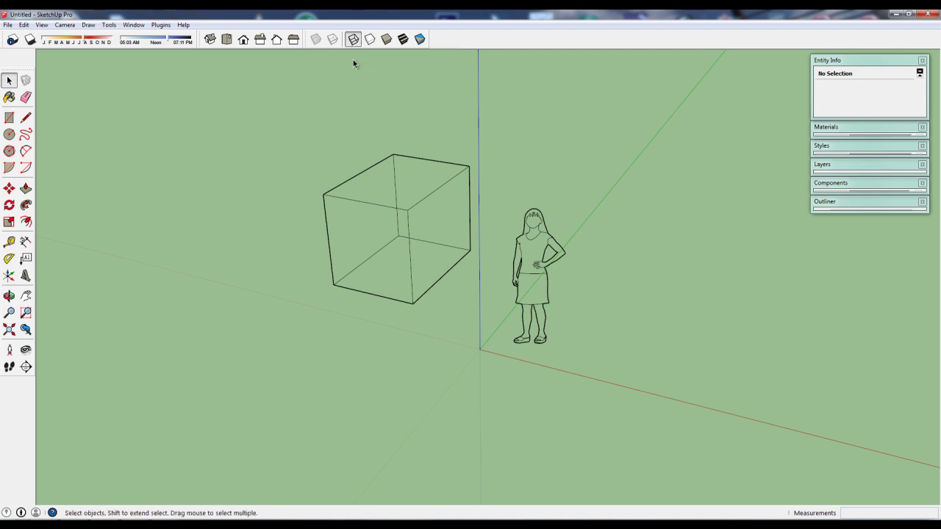
left_click(397, 226)
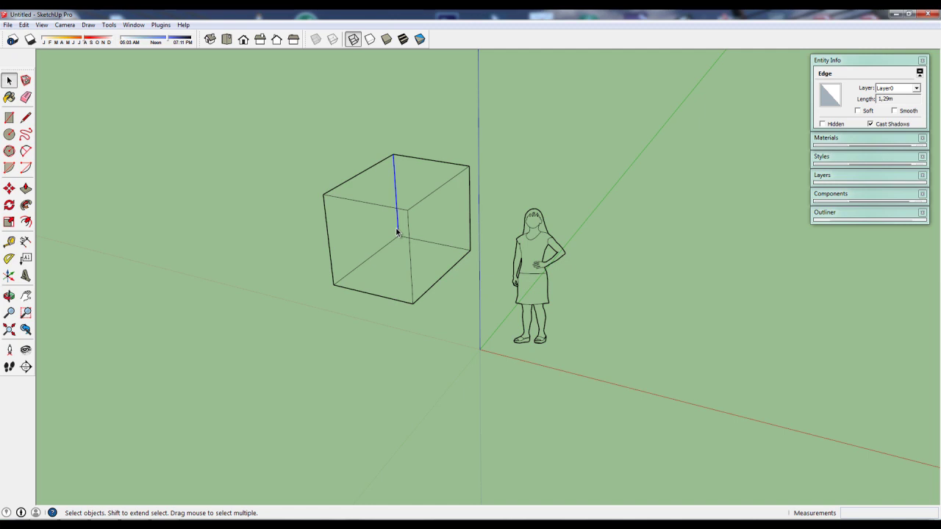
left_click(369, 39)
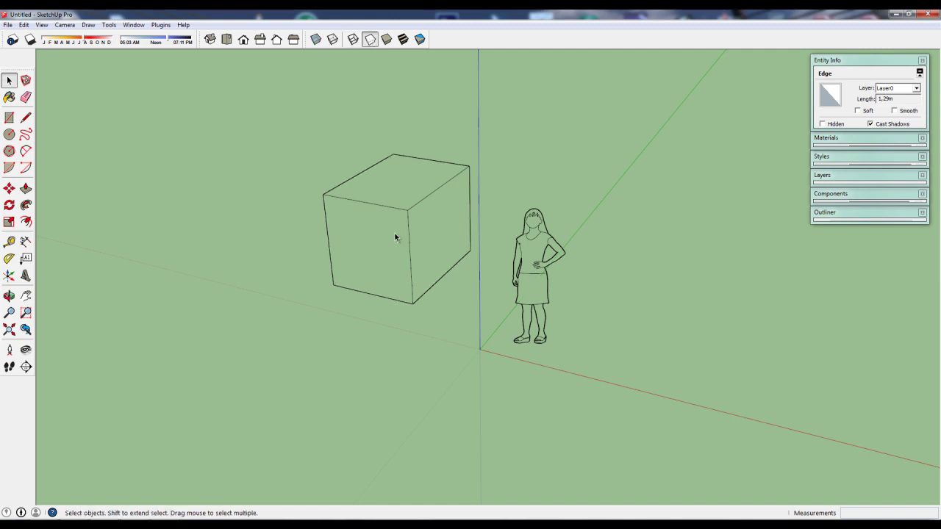
Try the Back Edges, X-Ray, Shaded with Textures and Monochrome styles on the cube
left_click(333, 43)
left_click(315, 39)
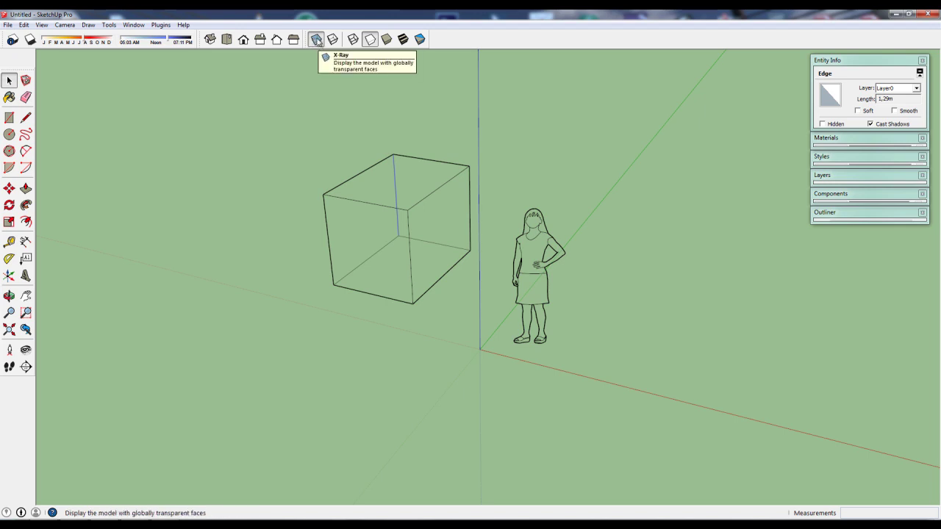
left_click(316, 40)
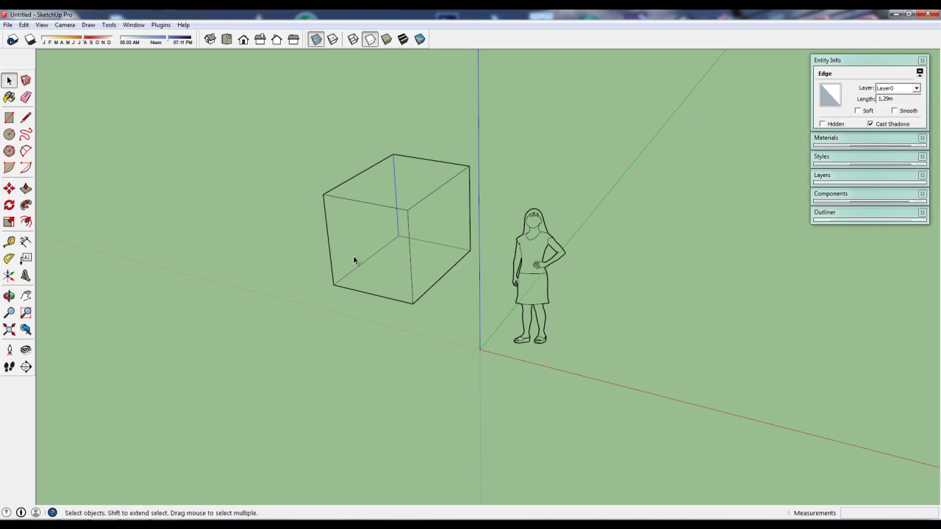
left_click(386, 39)
left_click(403, 39)
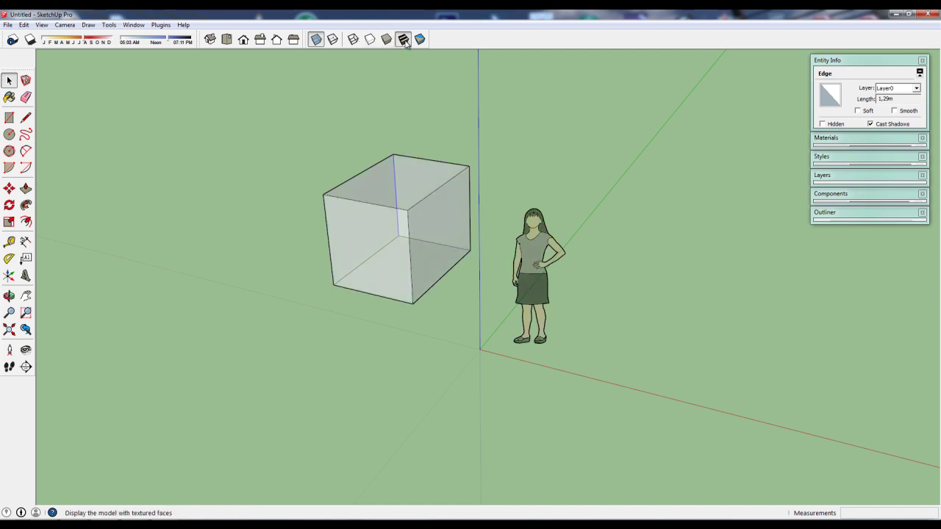
left_click(420, 40)
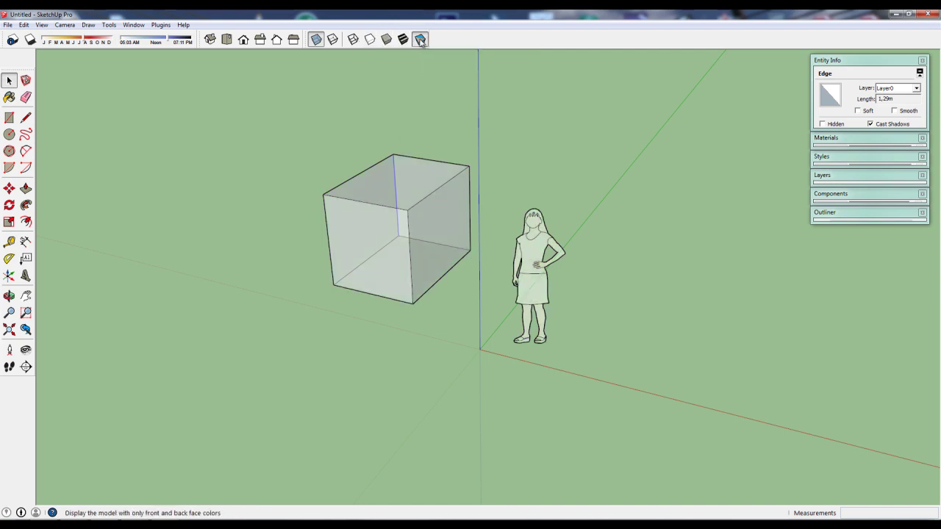
Settle on Monochrome after Hidden Line, inspect the cube's edges, and turn X-Ray off
left_click(403, 40)
left_click(371, 41)
left_click(386, 39)
left_click(421, 39)
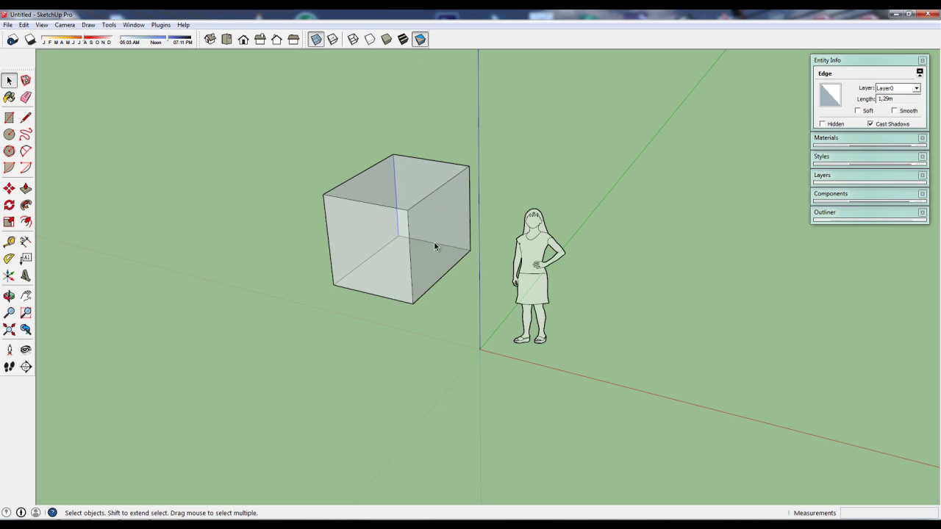
left_click(380, 251)
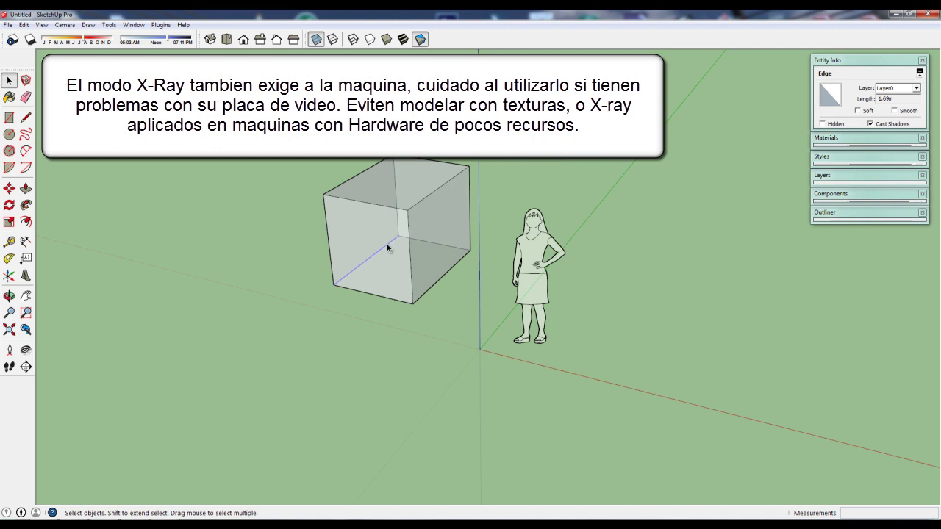
left_click(395, 176)
left_click(395, 176)
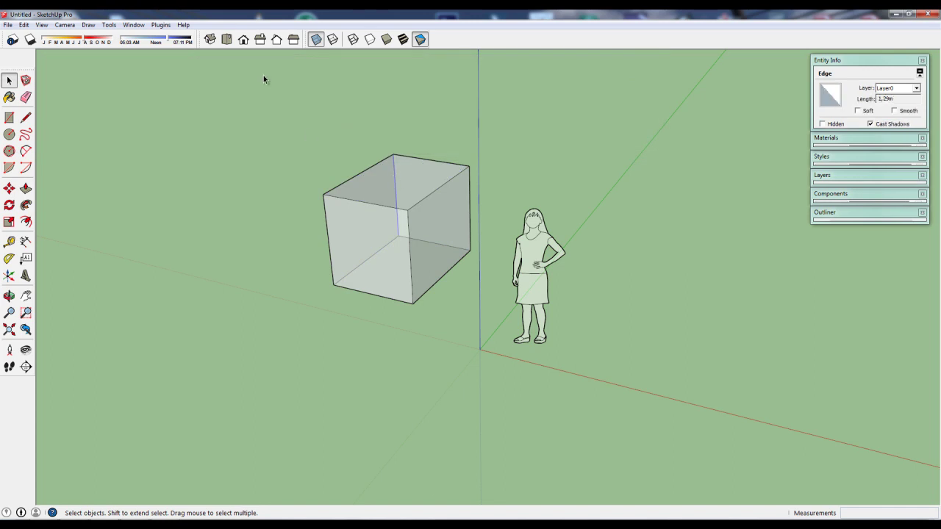
left_click(315, 39)
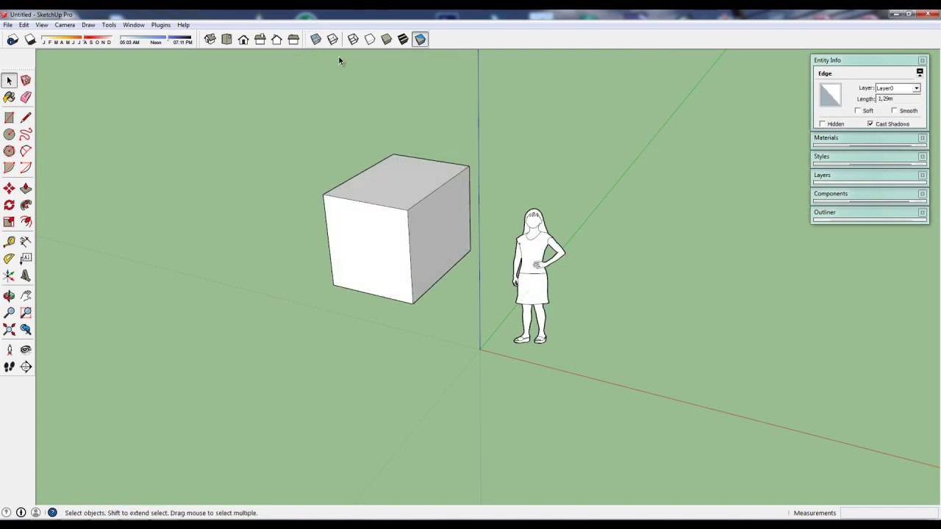
Triple-click the cube to select it, delete it, and orbit to an eye-level view
middle_click_drag(406, 233, 371, 242)
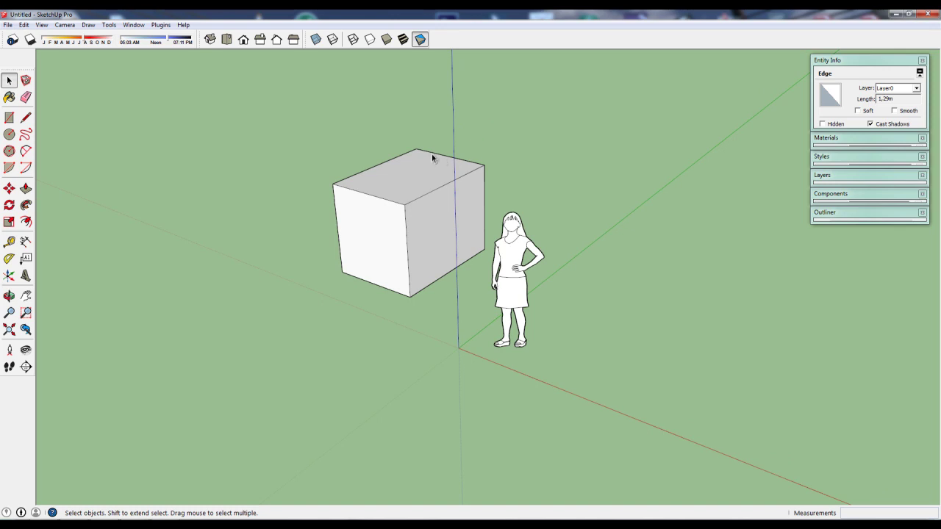
mouse_move(422, 174)
middle_mouse_down()
mouse_move(457, 198)
mouse_move(432, 210)
middle_mouse_up()
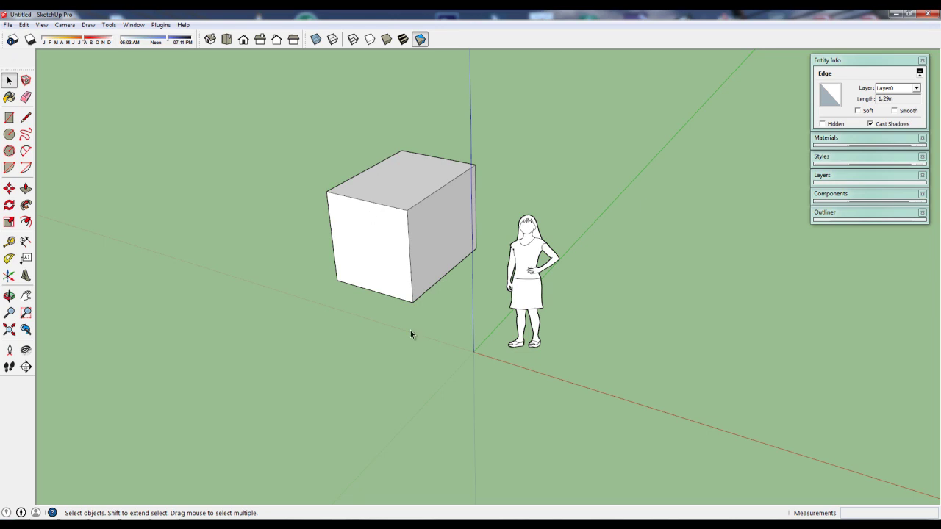
middle_click_drag(431, 281, 401, 308)
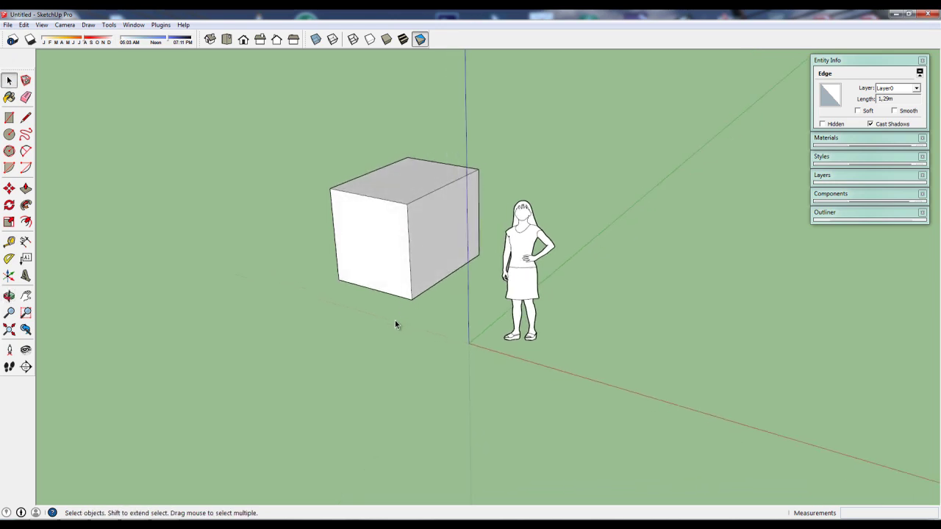
scroll(395, 324, "up", 2)
triple_click(397, 211)
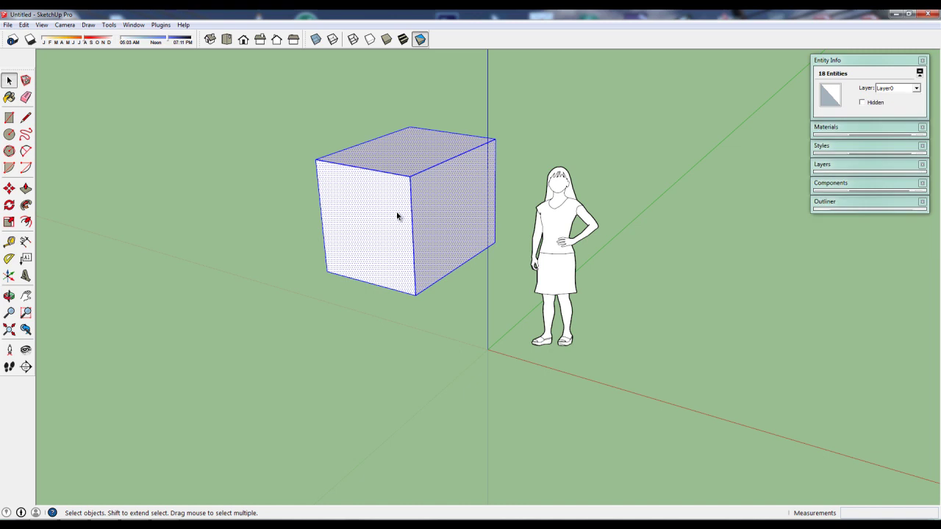
key("Delete")
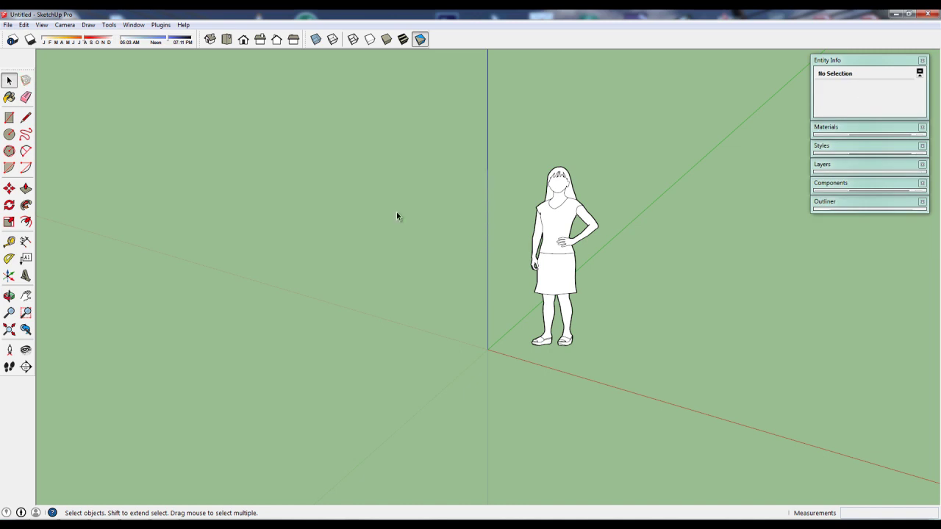
scroll(391, 242, "down", 1)
middle_click_drag(390, 245, 319, 275)
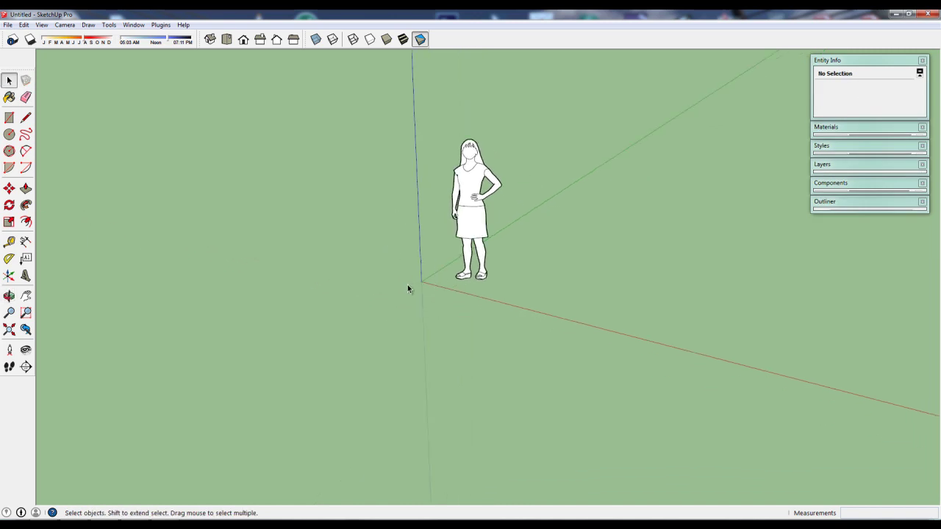
mouse_move(420, 270)
middle_mouse_down()
mouse_move(446, 264)
mouse_move(383, 264)
middle_mouse_up()
Show the model in full colour, select the standing figure, and list the in-model components
left_click(403, 39)
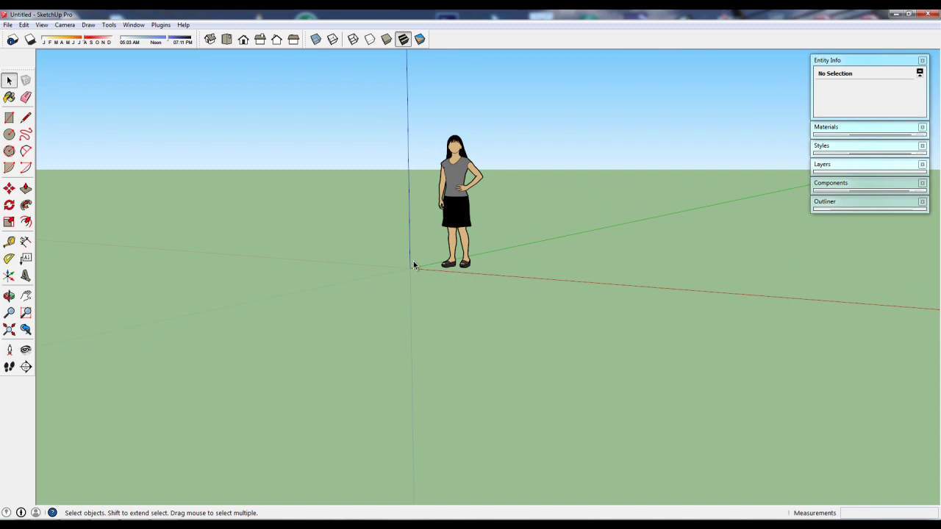
middle_click_drag(410, 250, 399, 267)
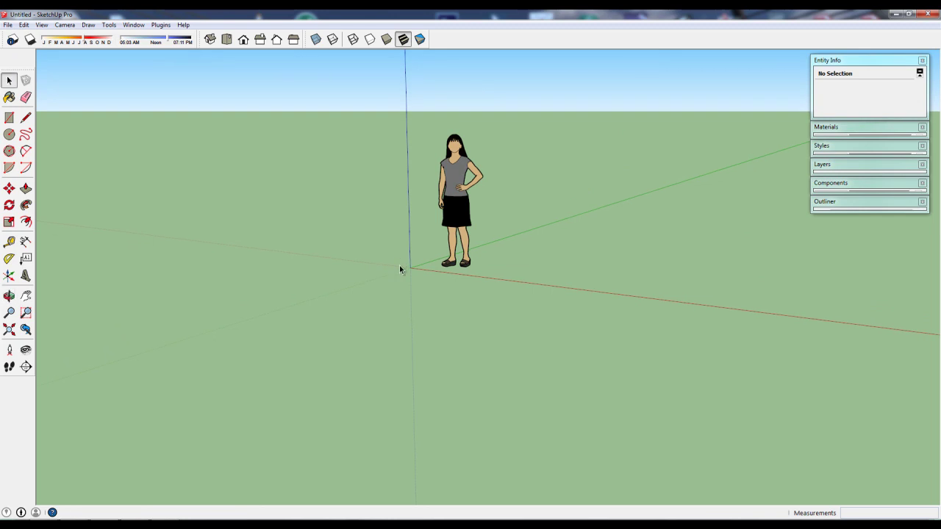
left_click(456, 199)
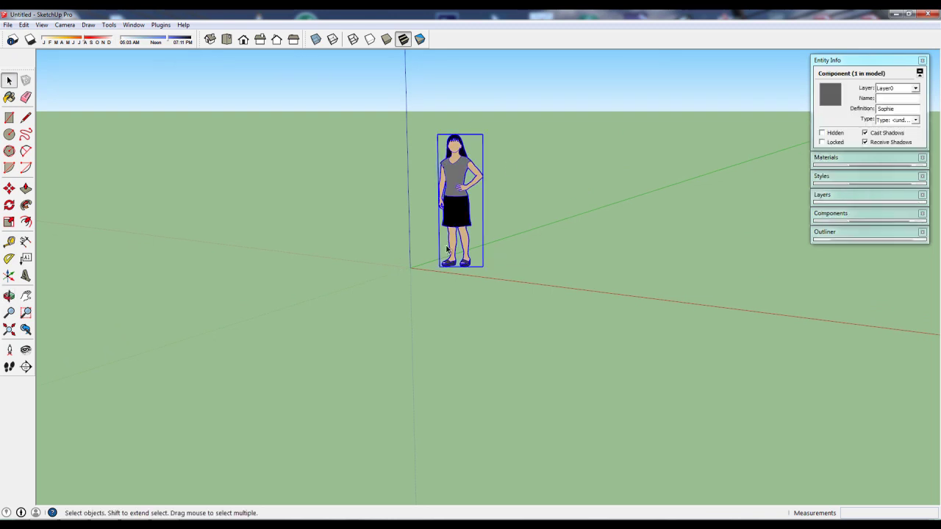
left_click(854, 218)
left_click(838, 277)
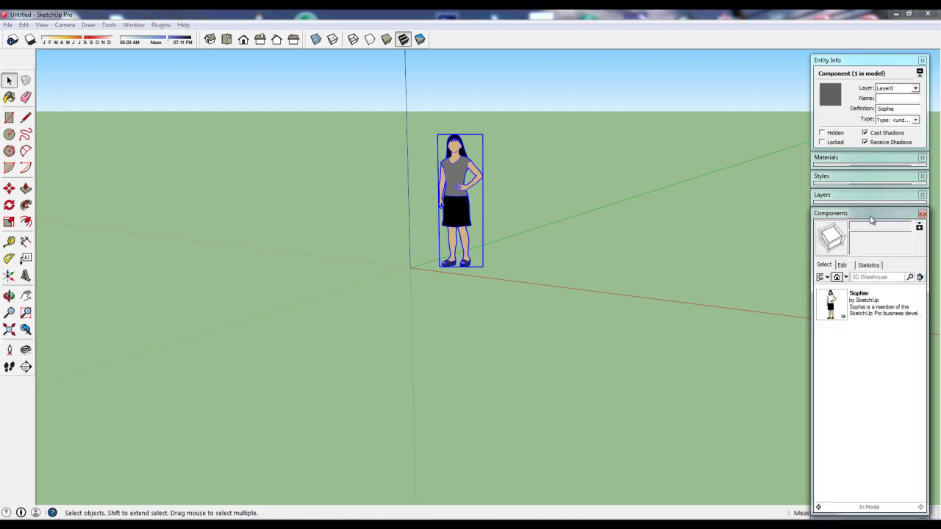
Check the in-model materials, collapse both trays, and delete the selected figure
left_click(864, 160)
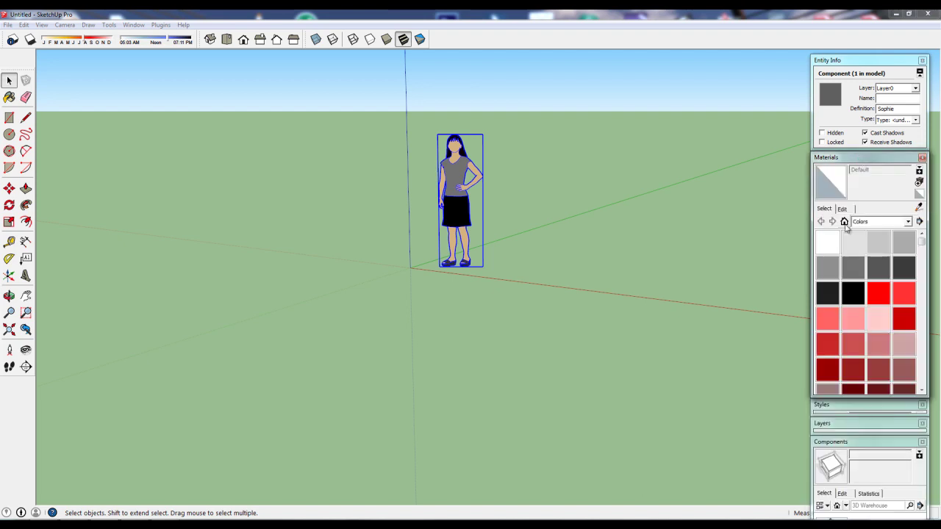
left_click(844, 221)
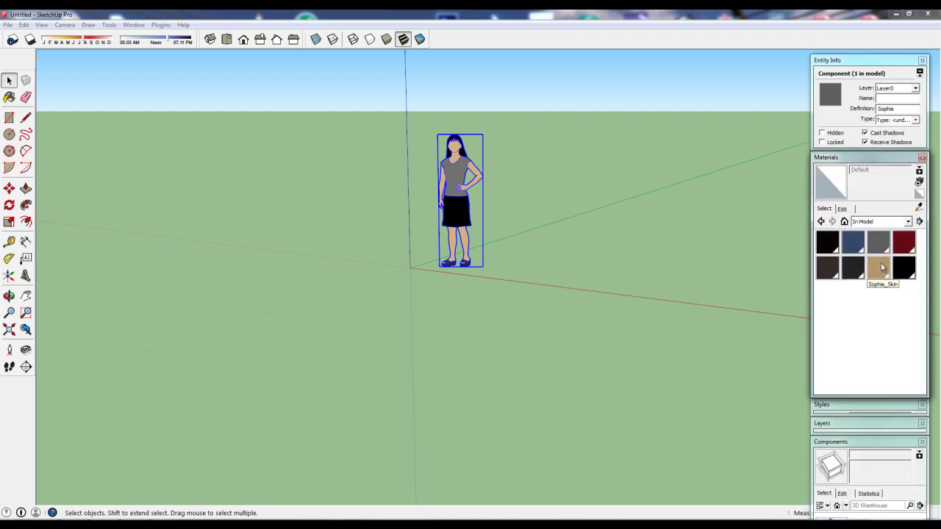
left_click(868, 159)
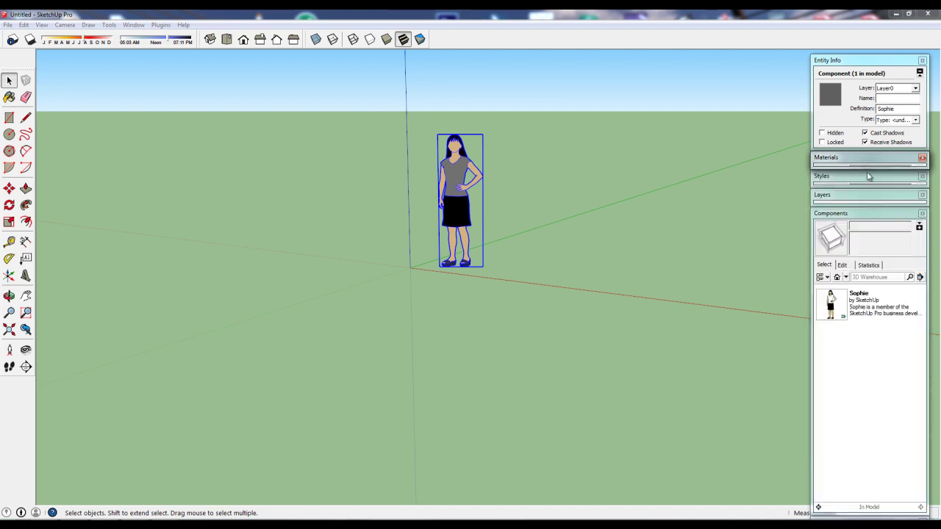
left_click(861, 214)
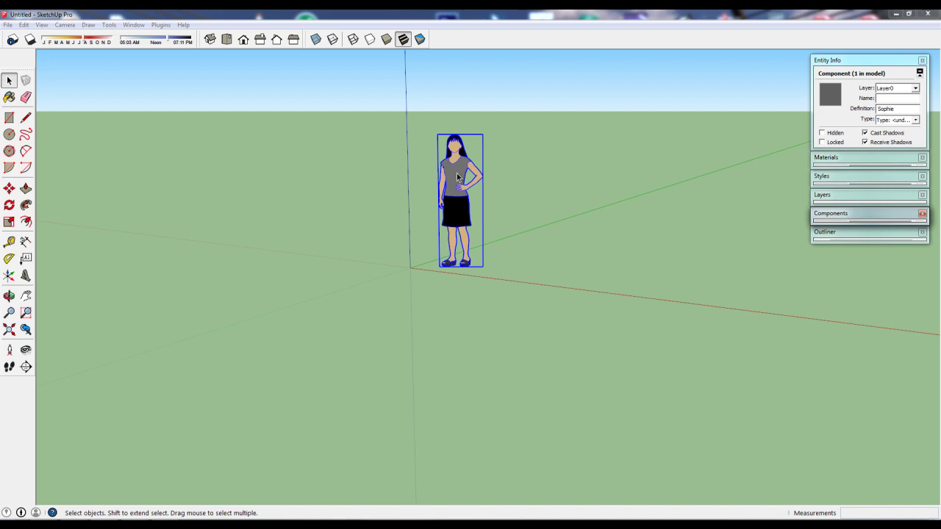
key("Delete")
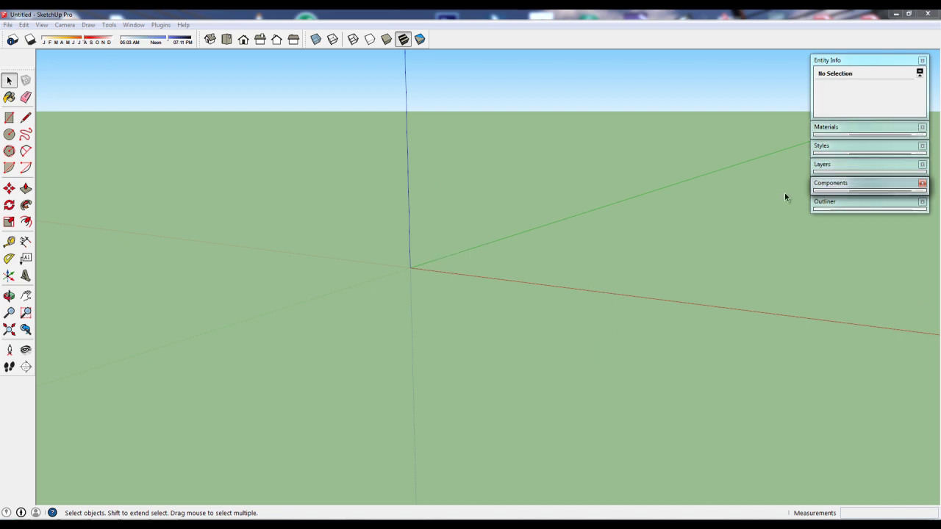
Purge unused components from the model and collapse the Components tray
left_click(849, 185)
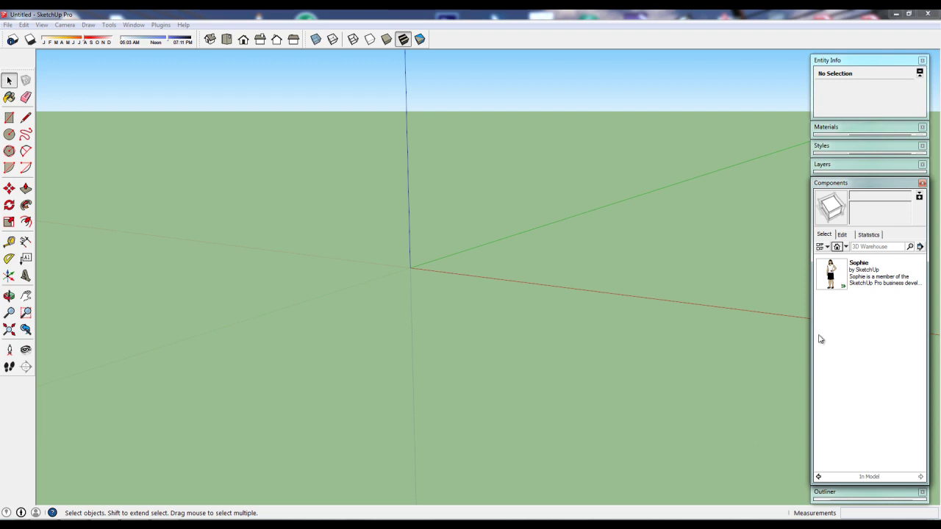
left_click(920, 247)
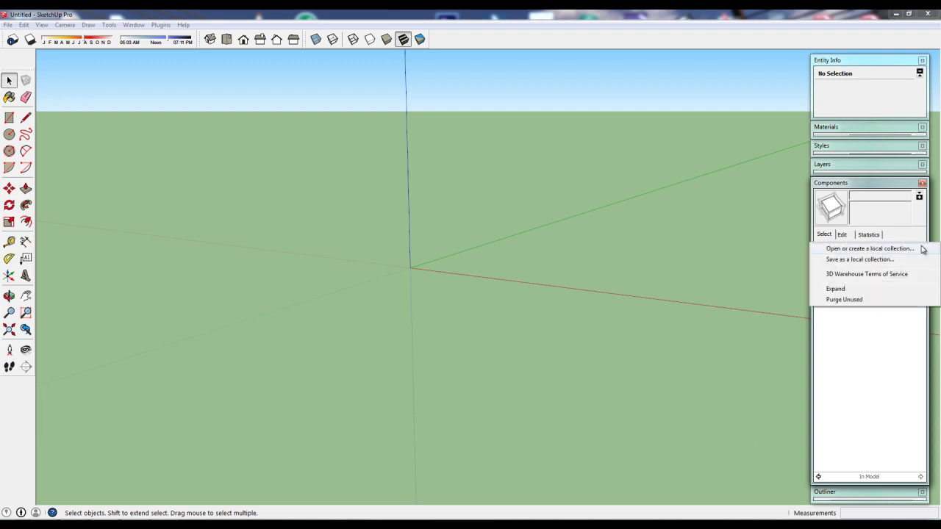
left_click(857, 299)
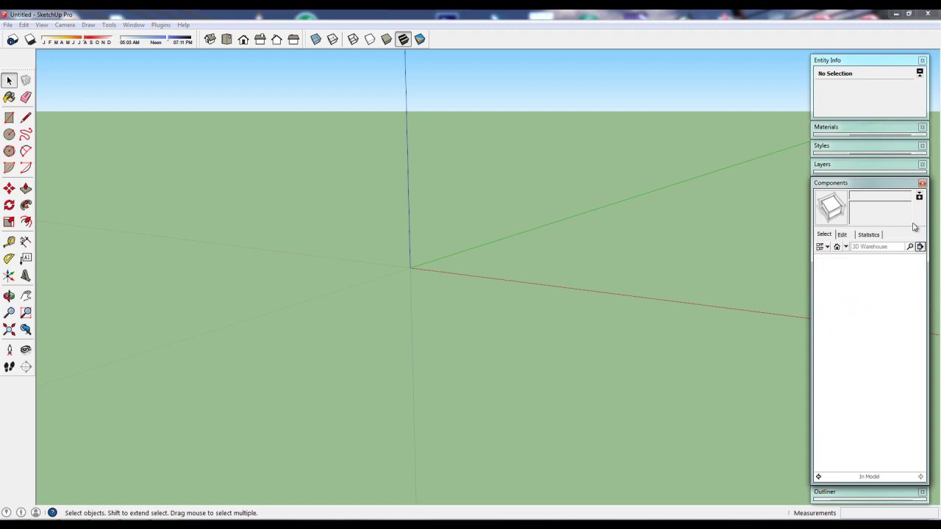
left_click(889, 184)
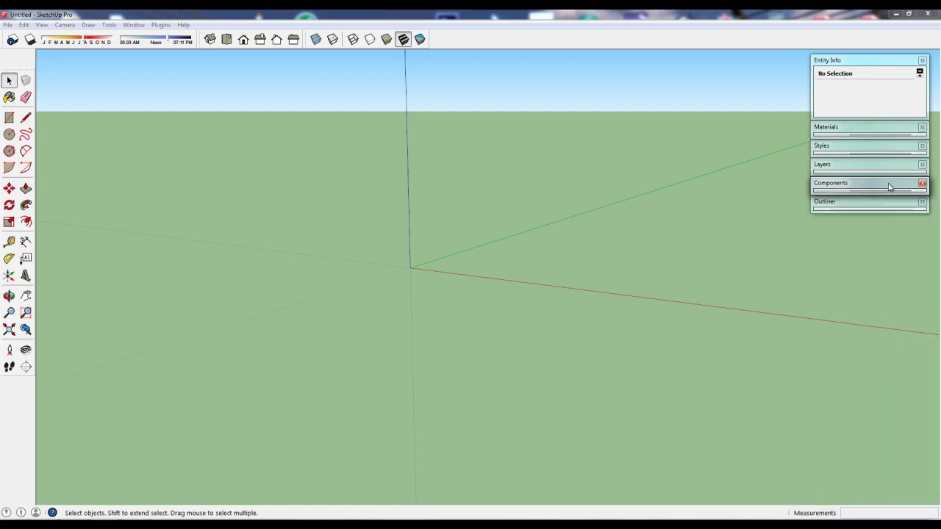
Purge unused materials from the model and collapse the Materials tray
left_click(864, 130)
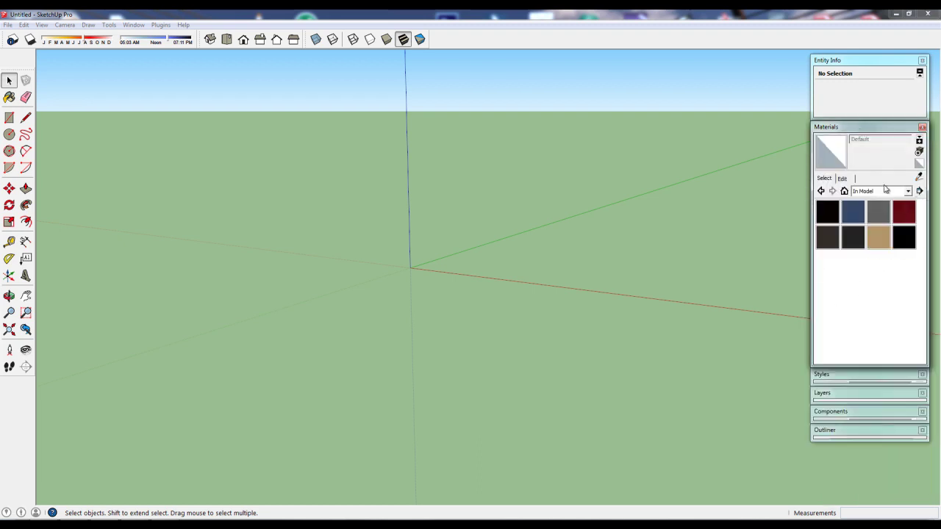
left_click(920, 192)
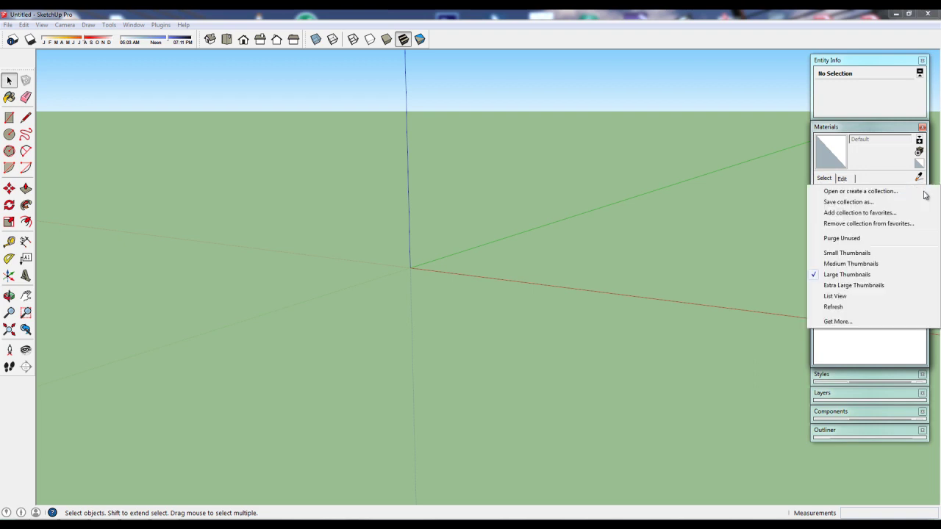
left_click(846, 238)
left_click(874, 130)
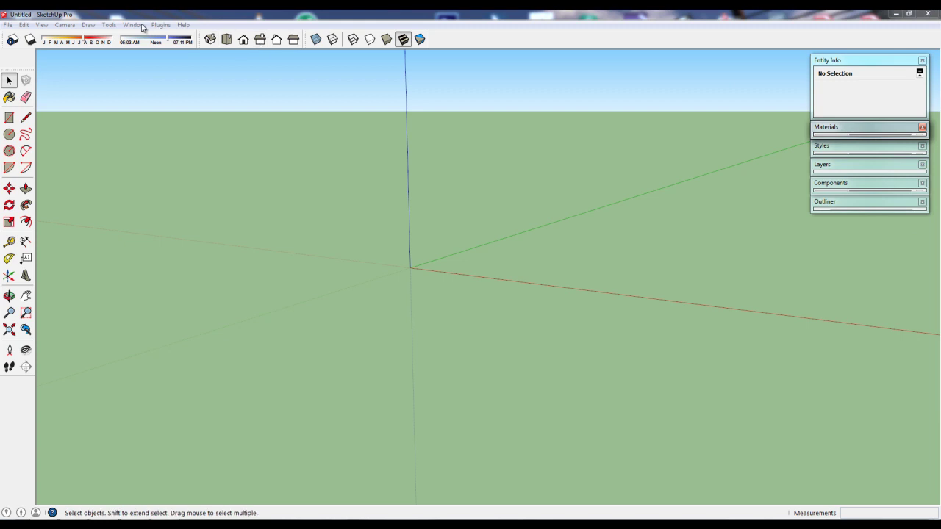
left_click(135, 25)
Open Model Info Statistics showing 1 layer, 1 style and 0 materials, and expand the Styles tray
left_click(139, 33)
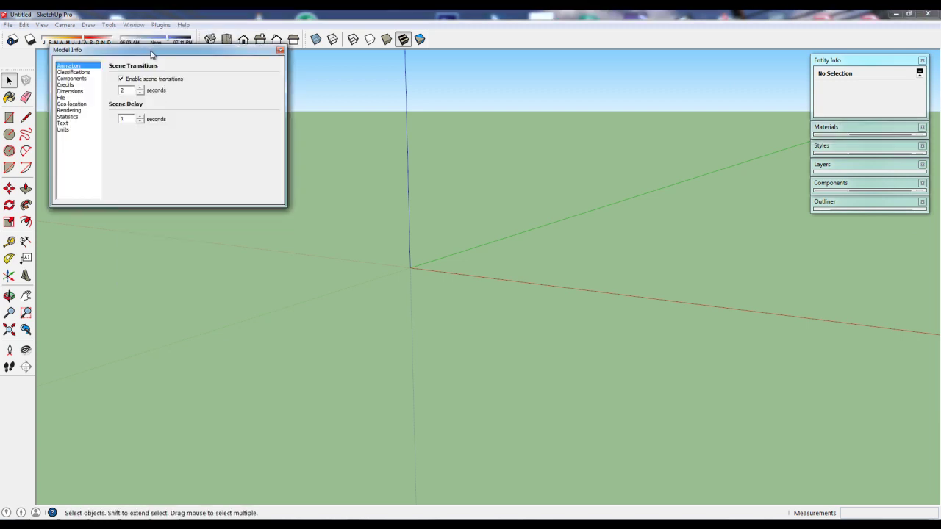
left_click_drag(152, 51, 278, 97)
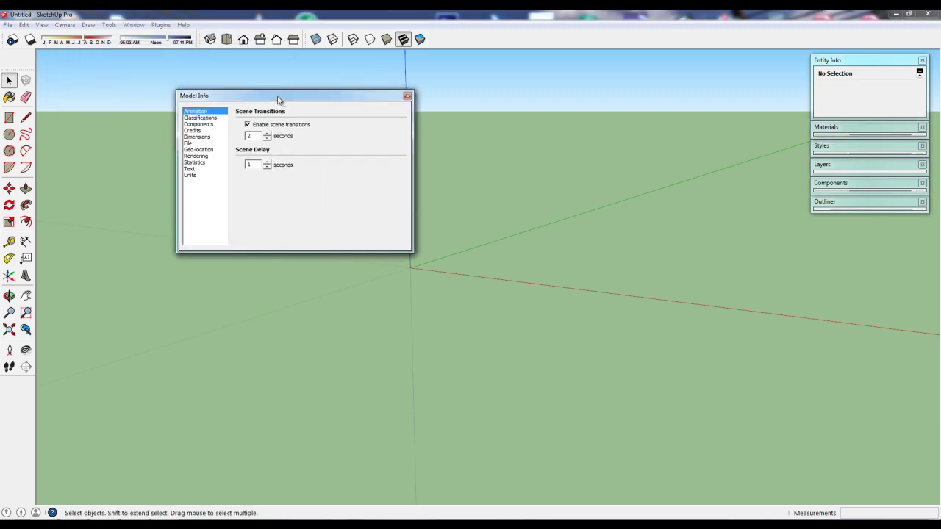
left_click(203, 162)
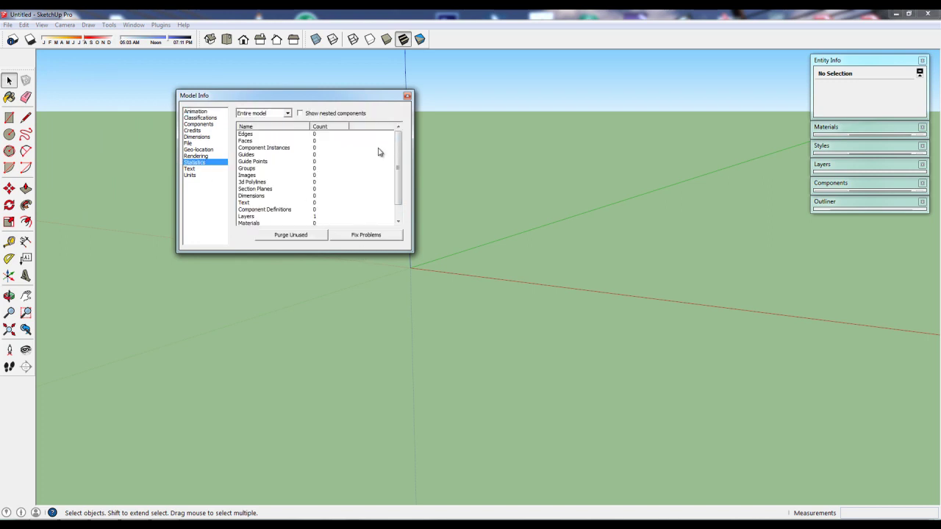
left_click_drag(399, 147, 400, 163)
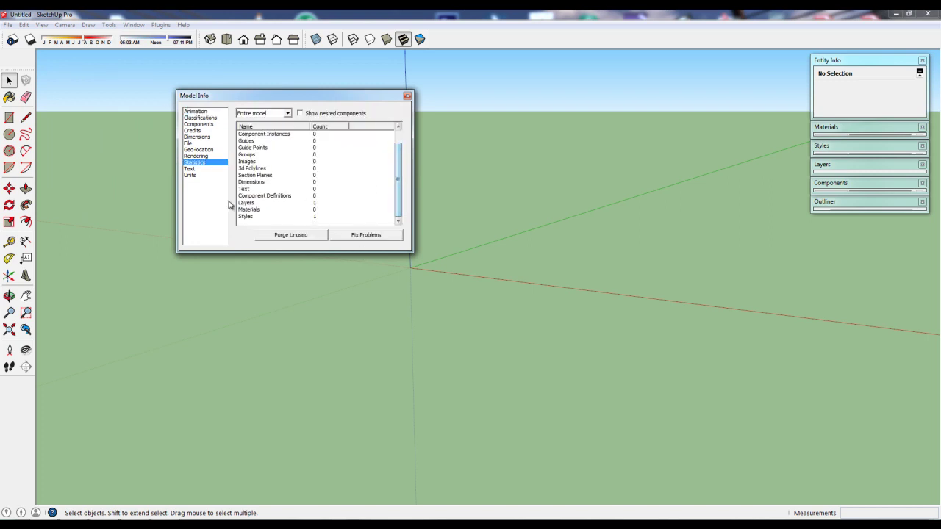
mouse_move(399, 184)
left_mouse_down()
mouse_move(398, 167)
mouse_move(398, 183)
left_mouse_up()
left_click(246, 217)
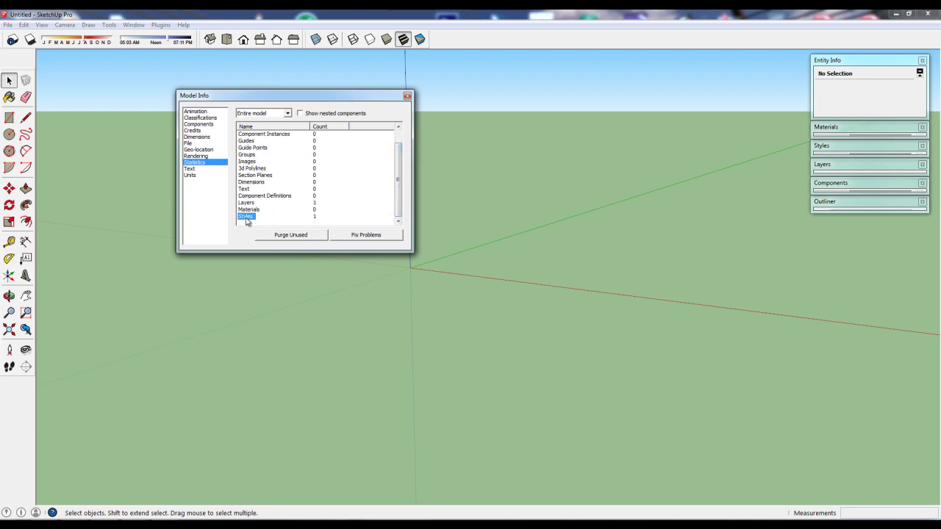
left_click(886, 147)
Enable edge Endpoints in the Simple Style, keeping Ground off, and update the style
left_click(844, 210)
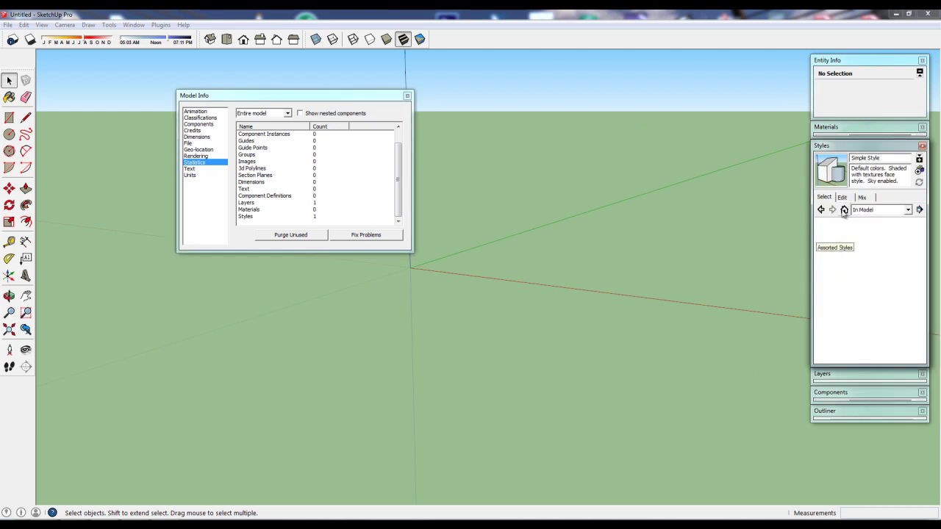
left_click(841, 197)
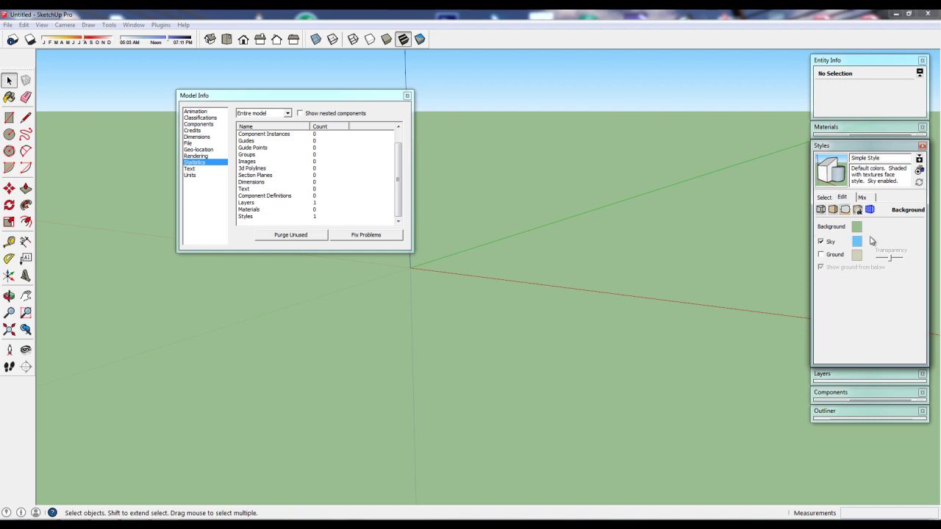
left_click(821, 254)
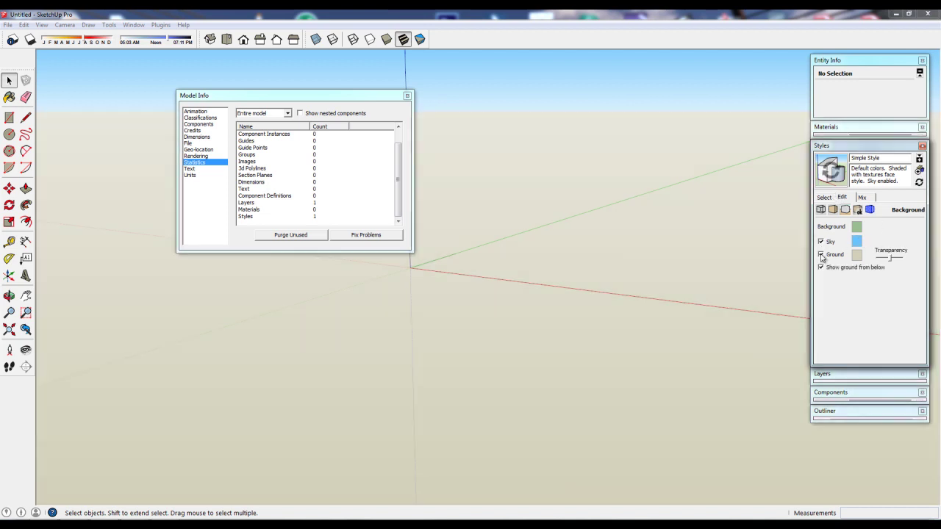
left_click(822, 254)
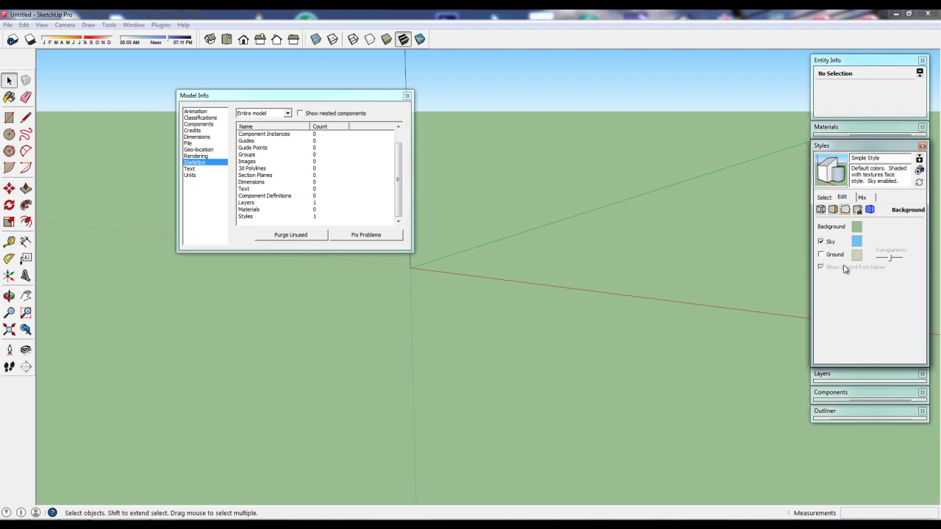
left_click(821, 211)
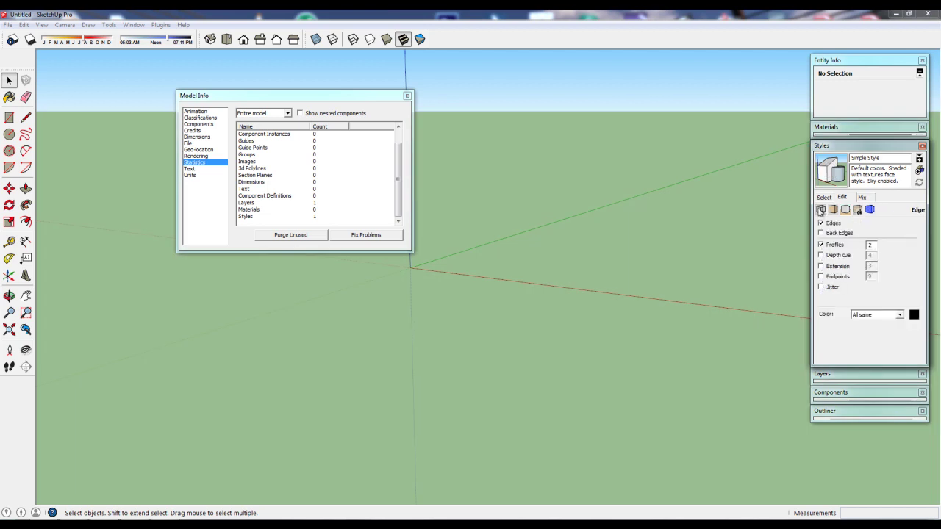
left_click(821, 277)
left_click(835, 181)
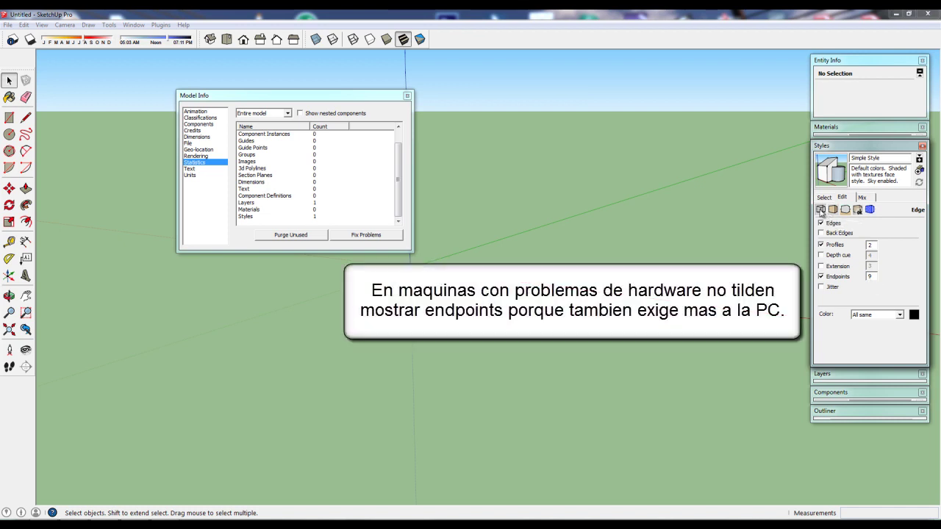
left_click(845, 210)
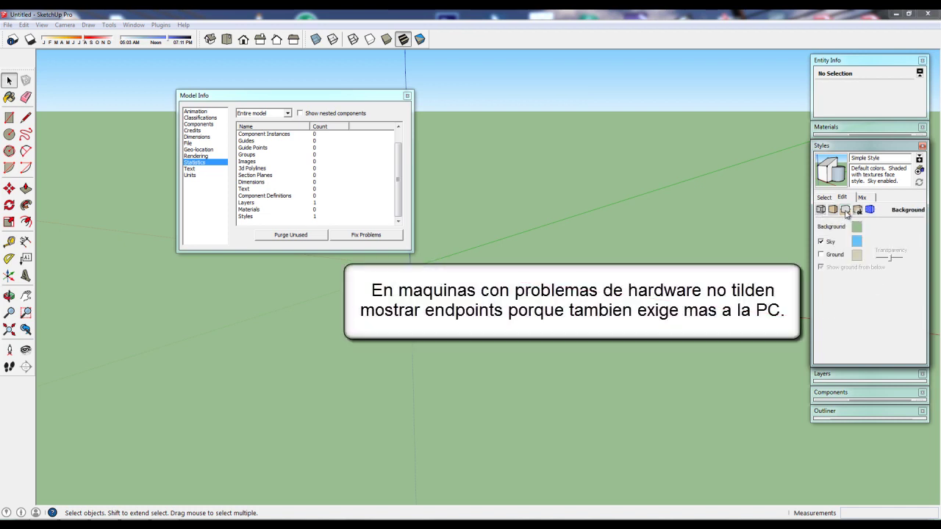
Set the Simple Style's back face colour to bright green
left_click(835, 211)
left_click(890, 238)
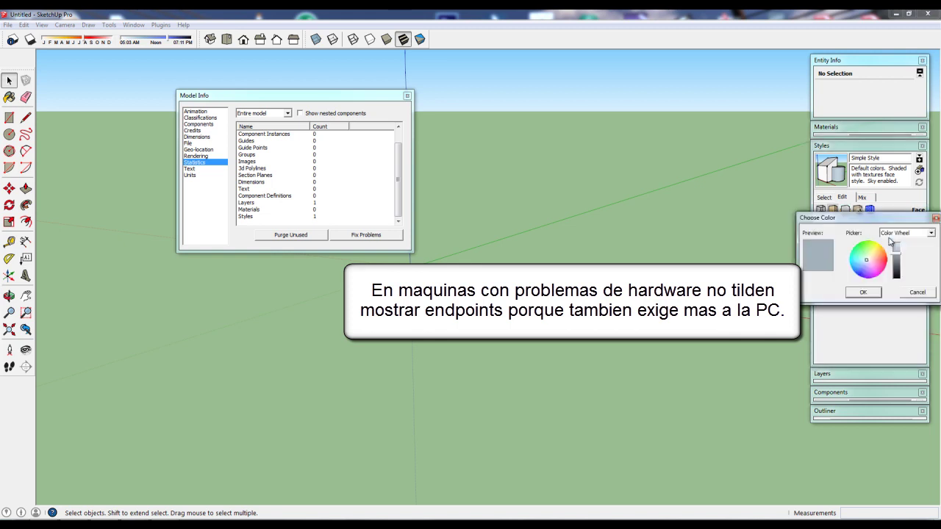
left_click(856, 246)
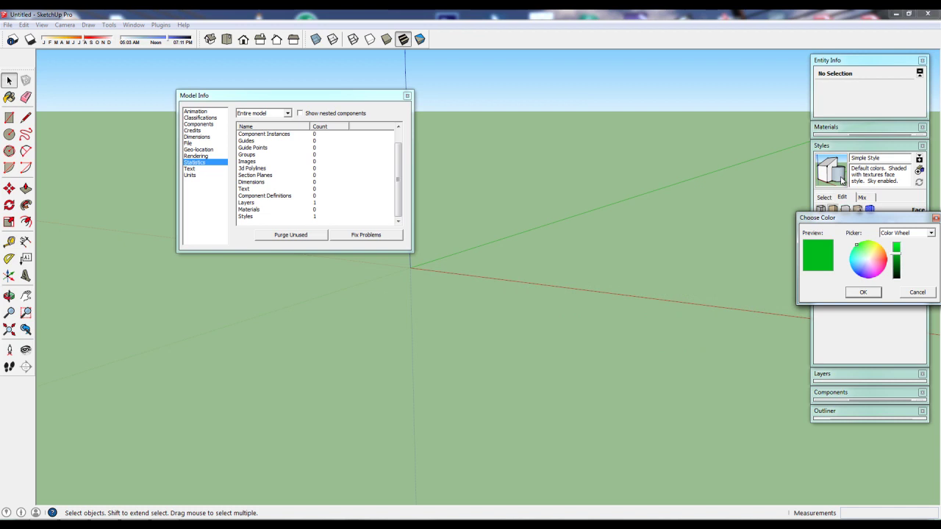
left_click_drag(897, 260, 897, 245)
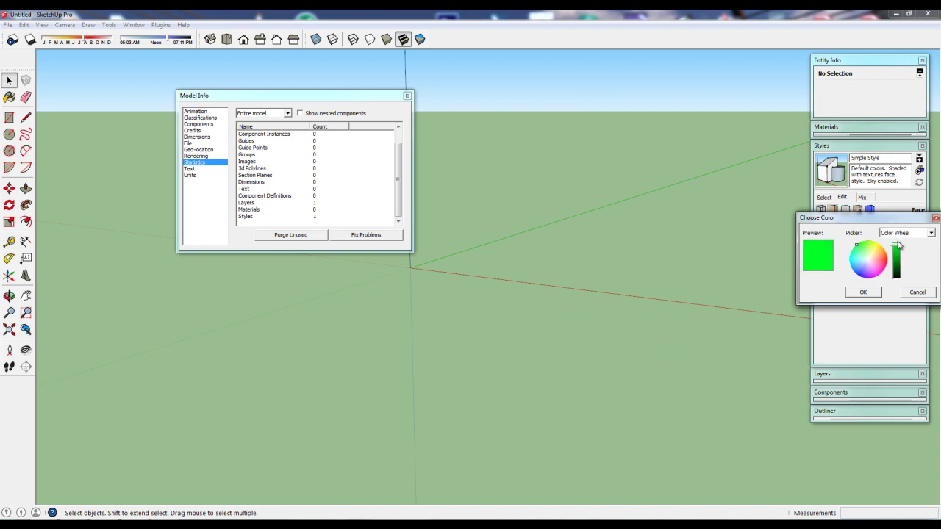
left_click(864, 293)
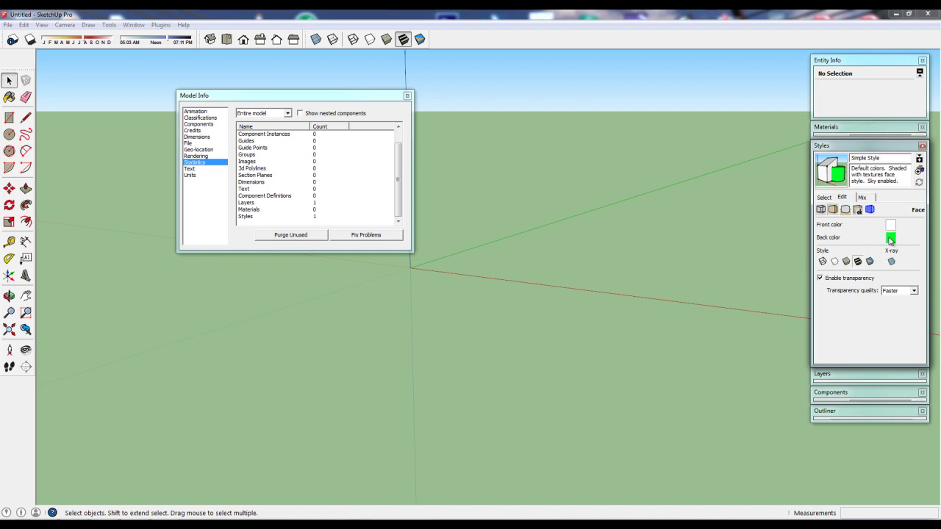
Recheck the style's edge endpoints length, return to face settings, and collapse the Styles tray
left_click(825, 197)
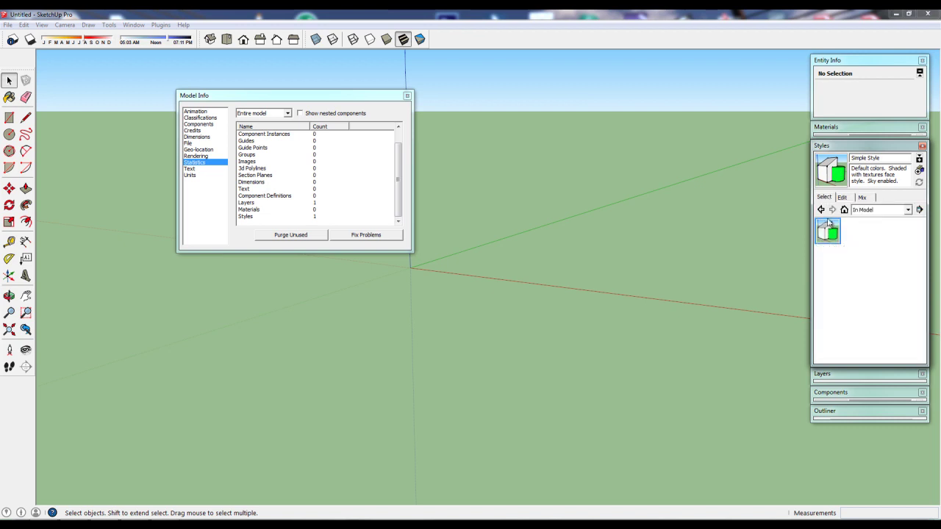
left_click(844, 199)
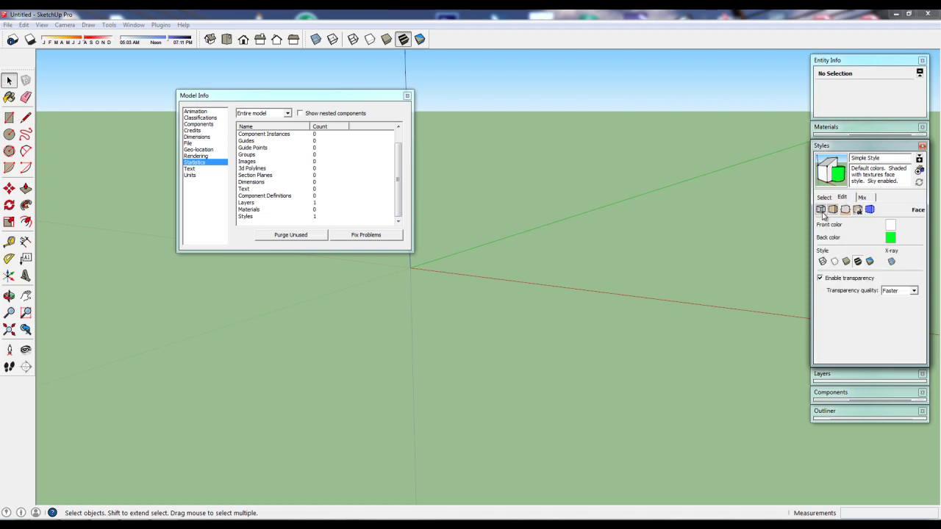
left_click(821, 210)
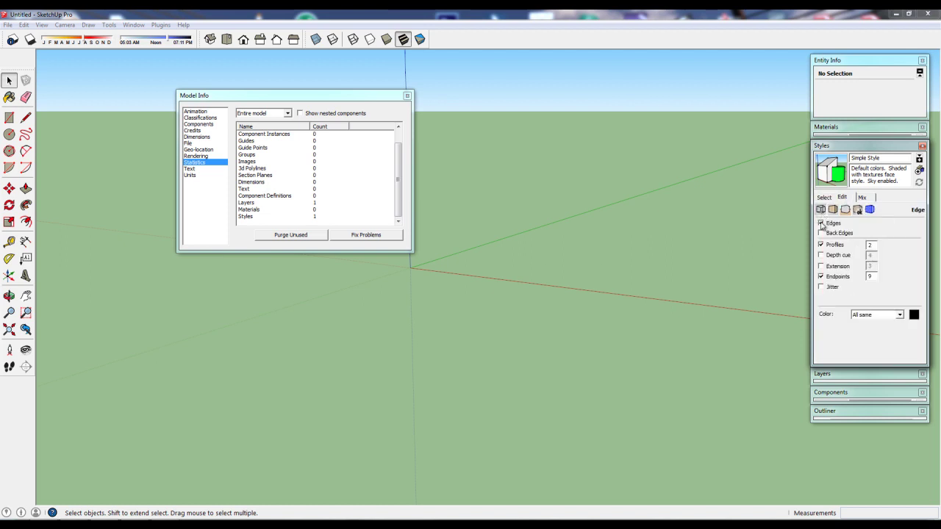
double_click(870, 277)
left_click(834, 210)
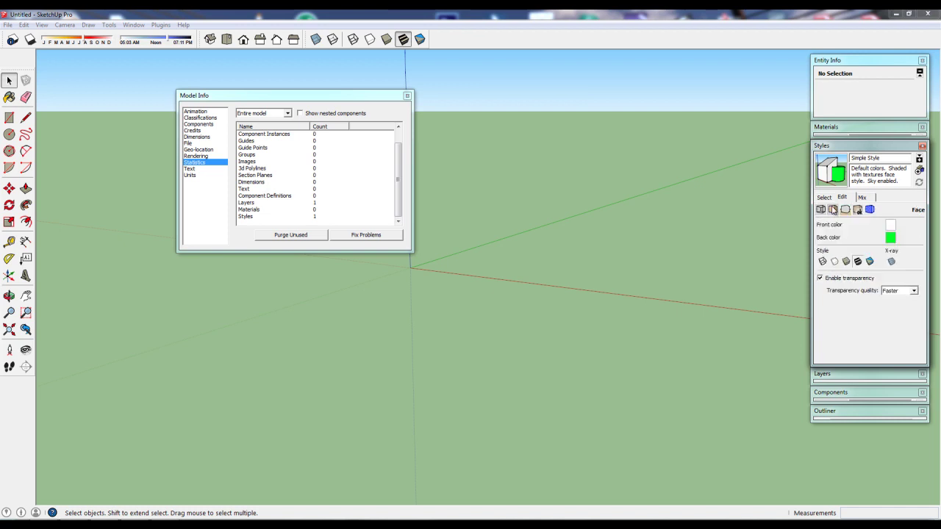
left_click(871, 147)
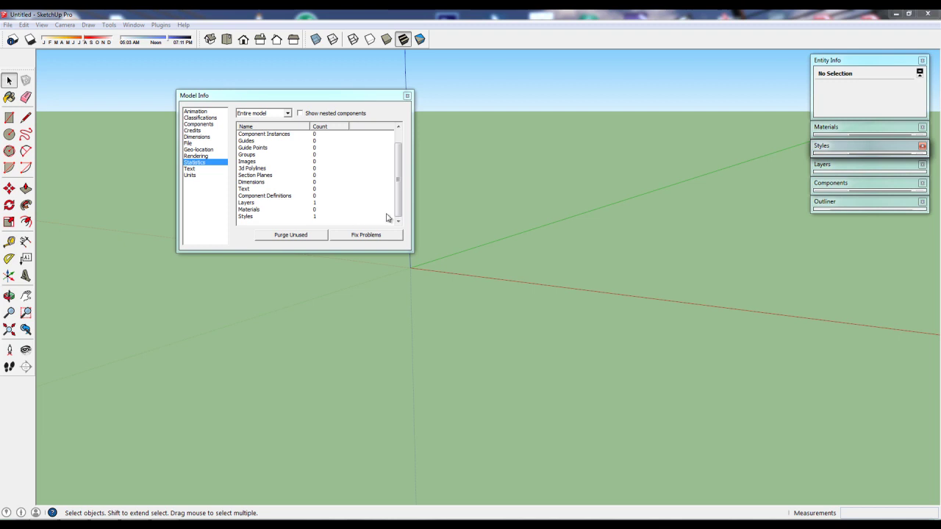
Run Fix Problems (no problems found), close Model Info, and switch to Iso view
mouse_move(402, 194)
left_mouse_down()
mouse_move(402, 160)
mouse_move(401, 199)
left_mouse_up()
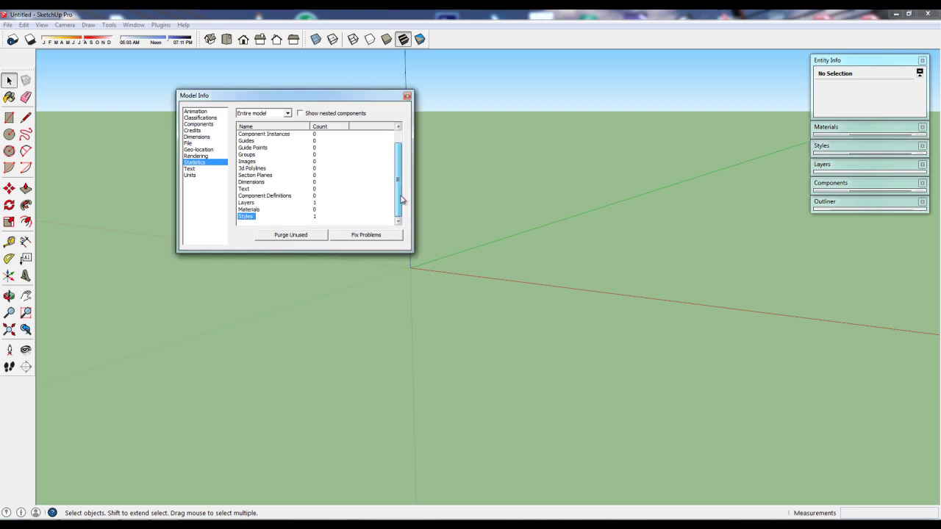
scroll(307, 239, "up", 1)
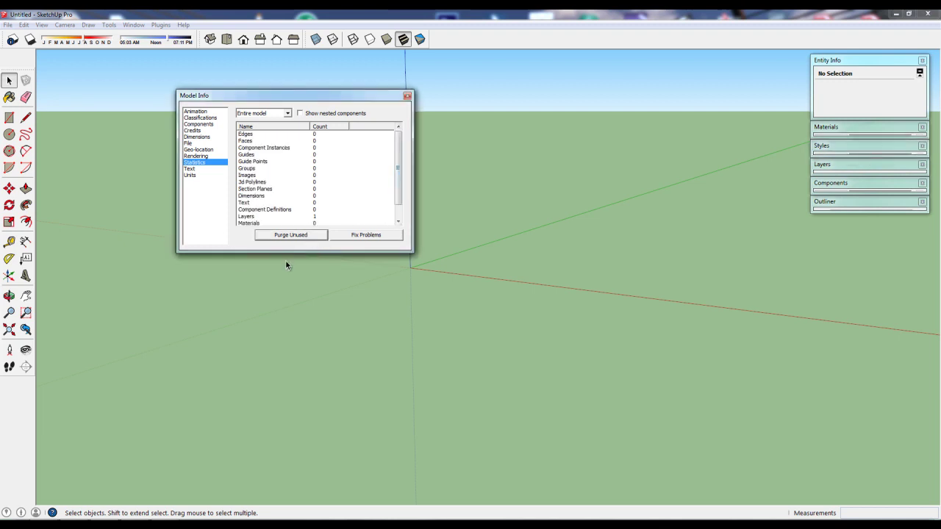
left_click(358, 236)
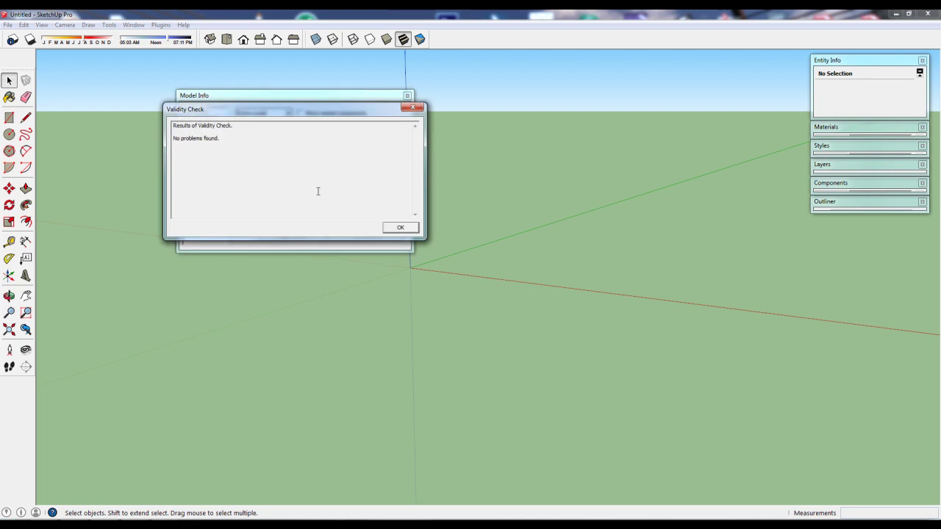
left_click(389, 228)
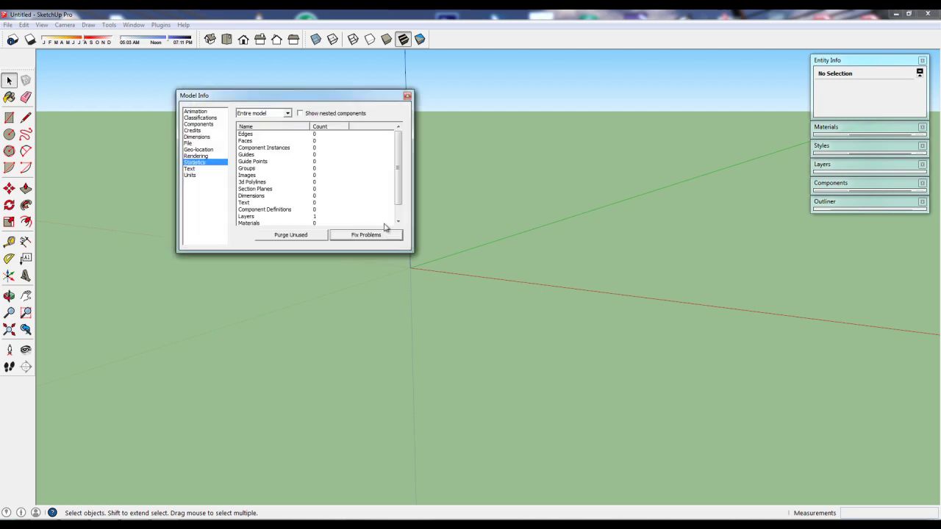
left_click(406, 96)
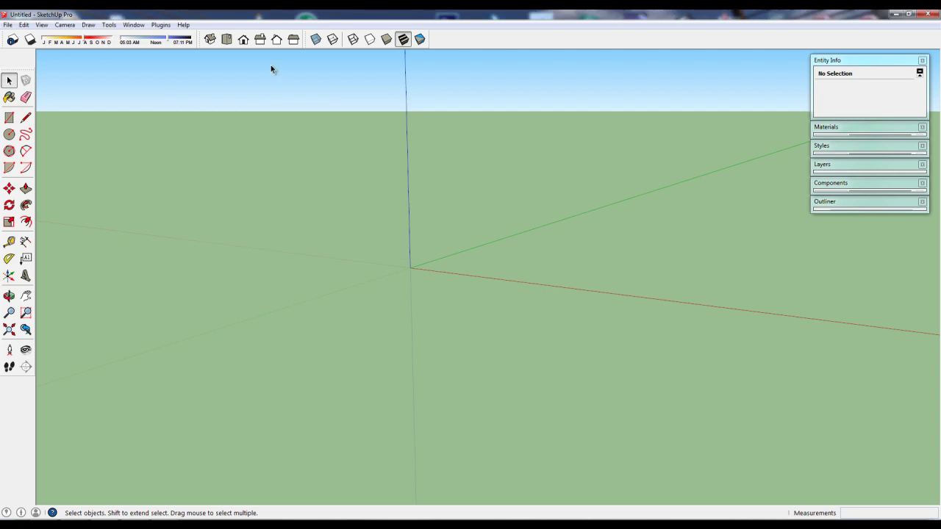
left_click(210, 40)
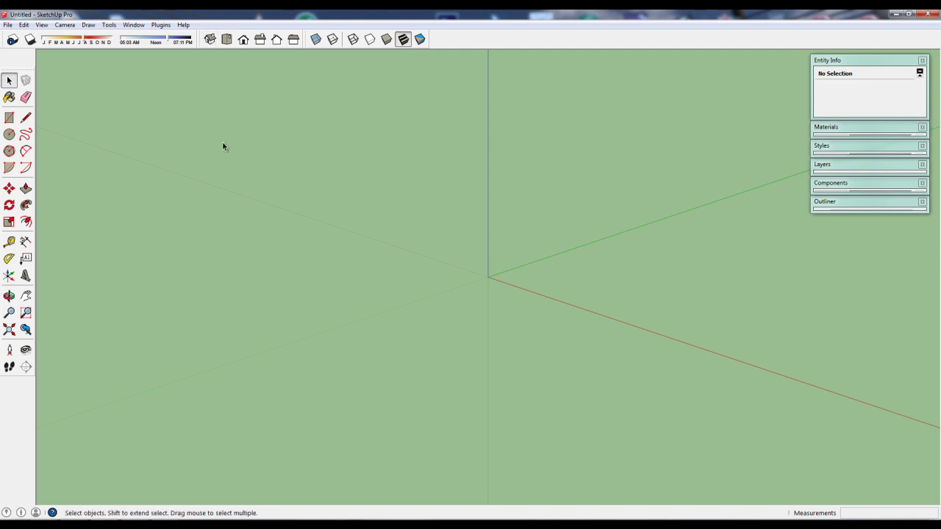
Save the model as default template '3d4every1' with description 'Template en metros vacio'
left_click(9, 25)
left_click(40, 95)
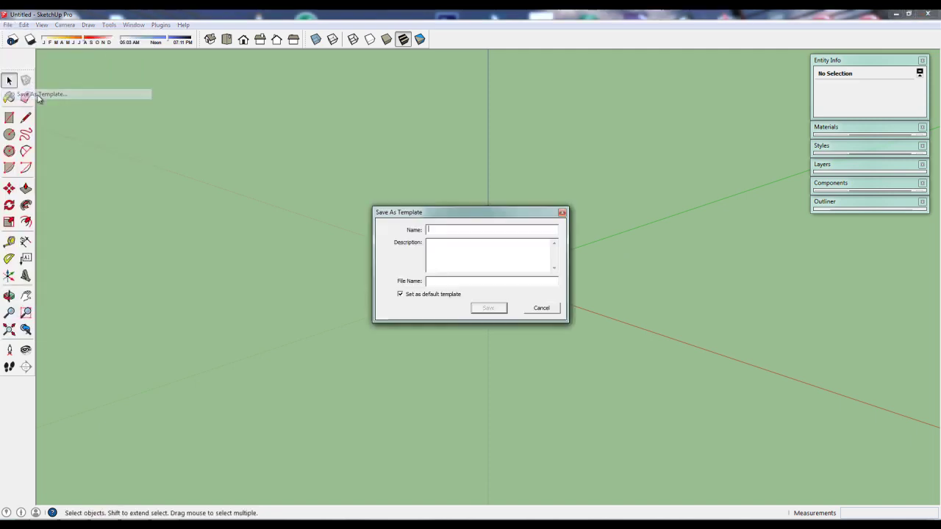
type("3d4every1")
left_click(443, 245)
type("Tem")
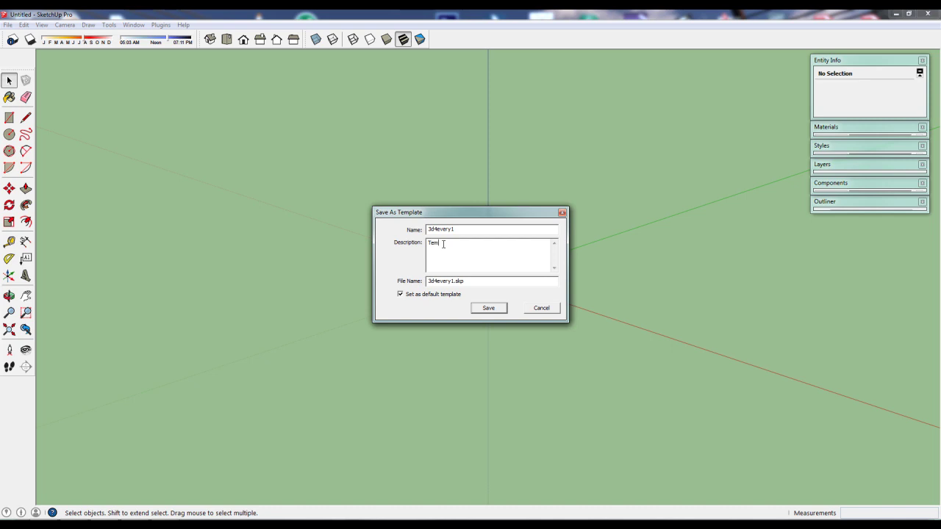
type("plate en metros vacio.")
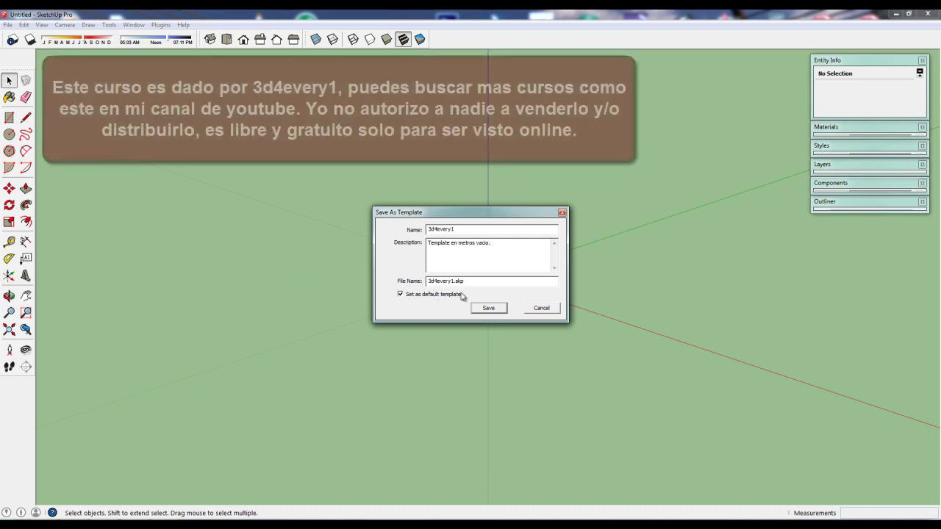
left_click(489, 309)
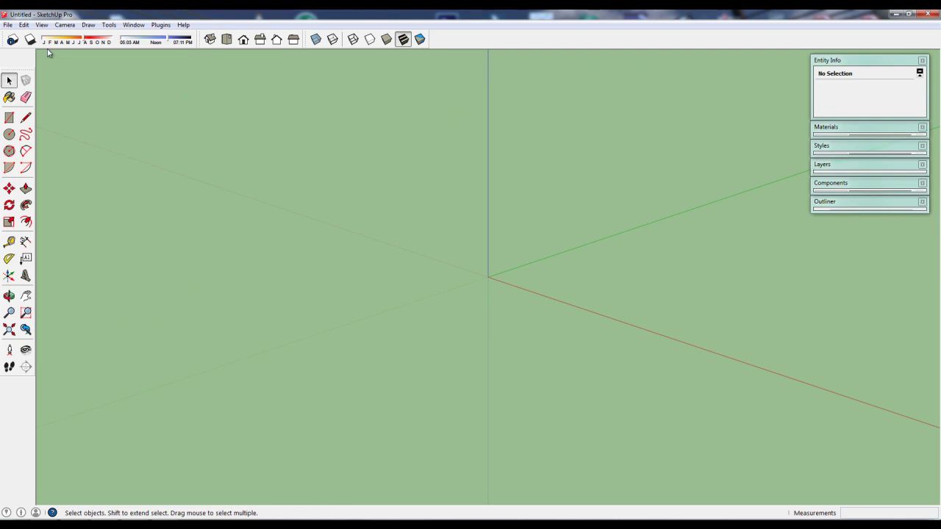
Start a new model from the template without saving changes, and orbit to show the sky
left_click(8, 24)
mouse_move(7, 25)
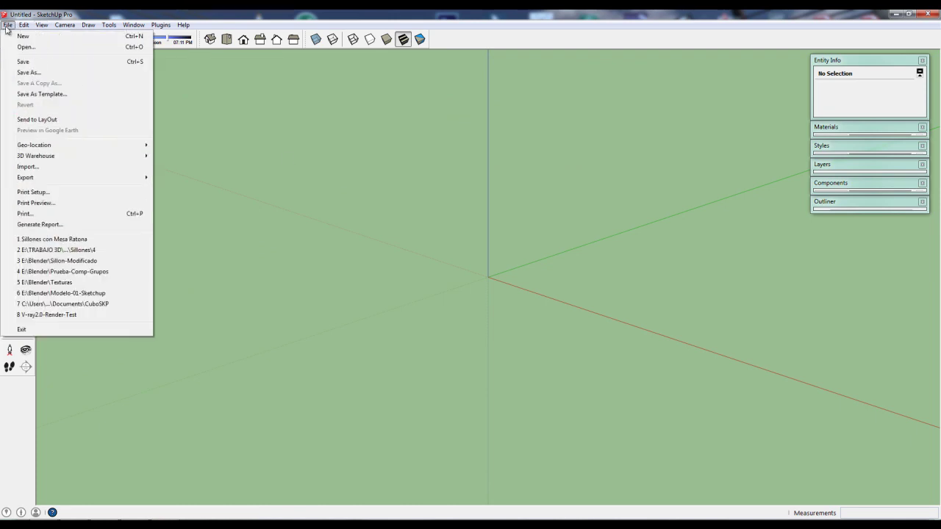
left_click(19, 36)
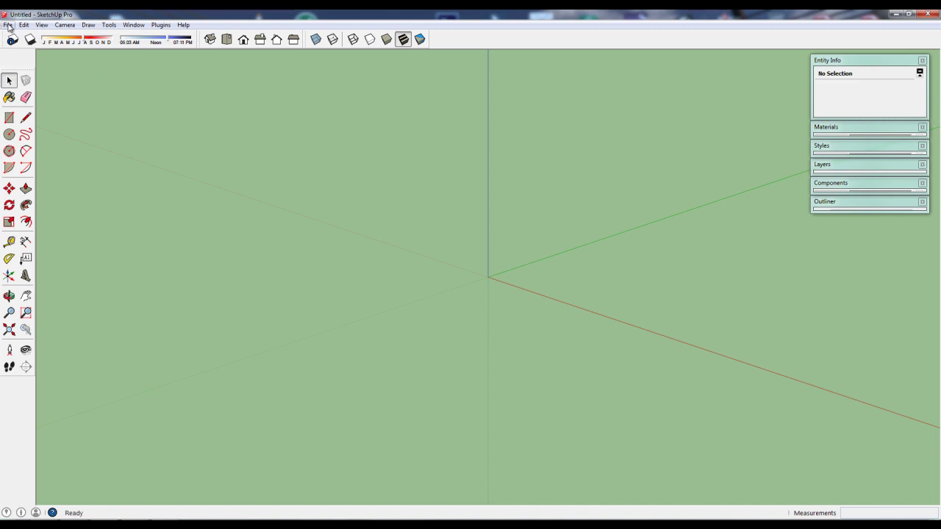
left_click(7, 25)
left_click(20, 35)
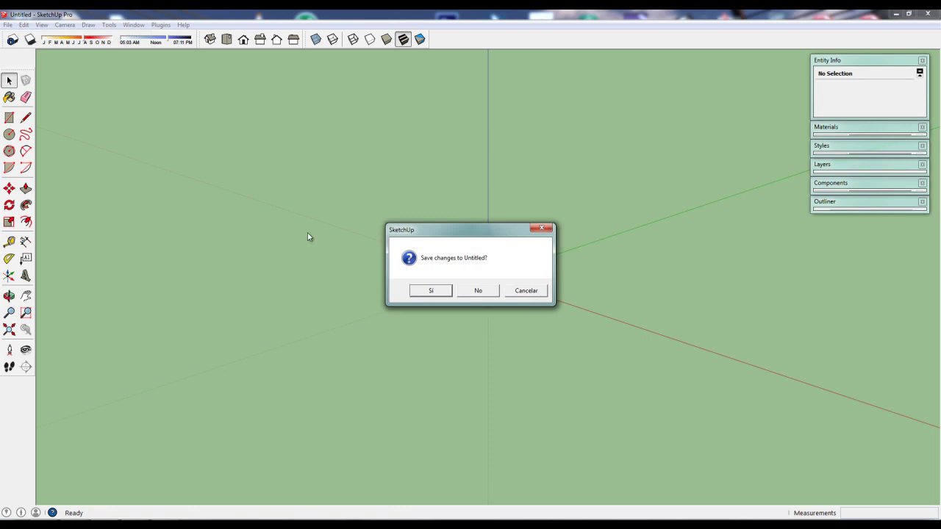
left_click(478, 289)
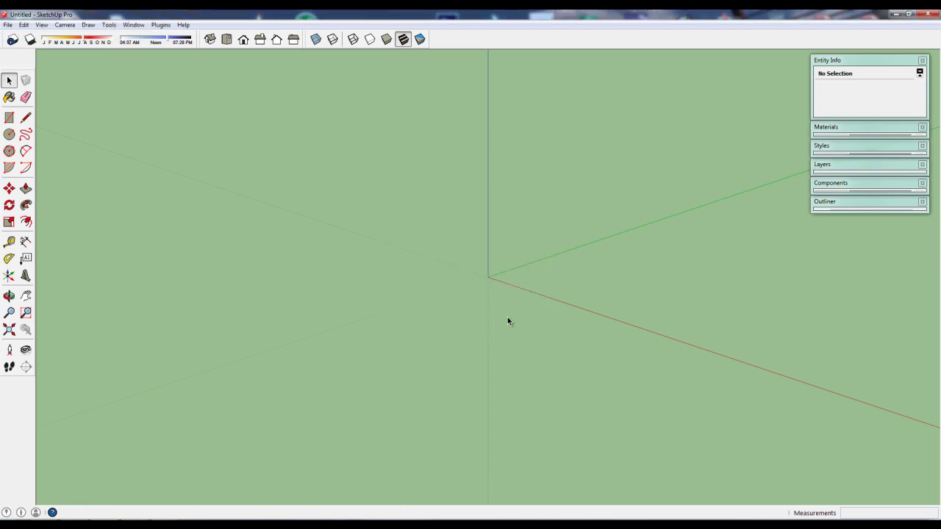
mouse_move(488, 307)
middle_mouse_down()
mouse_move(492, 288)
mouse_move(455, 282)
middle_mouse_up()
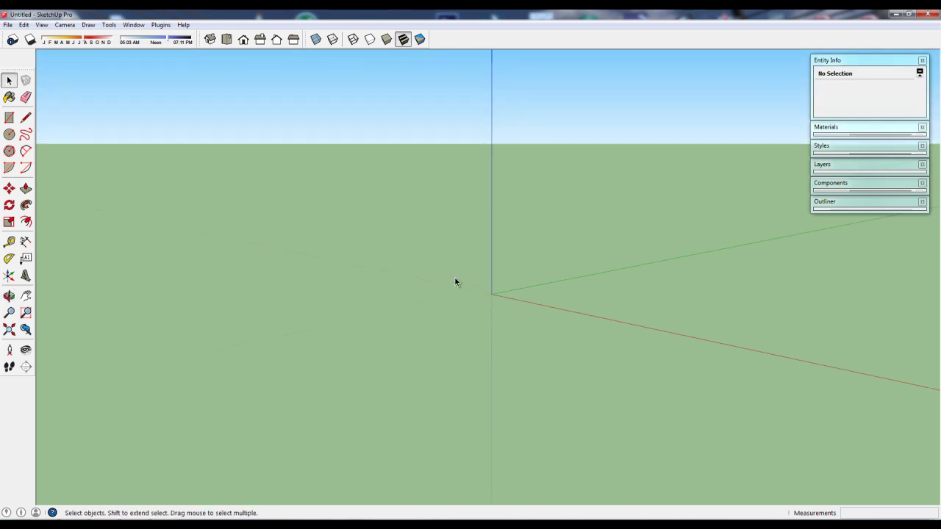
Inspect the Components, Materials and Styles trays to confirm the green template settings
left_click(861, 183)
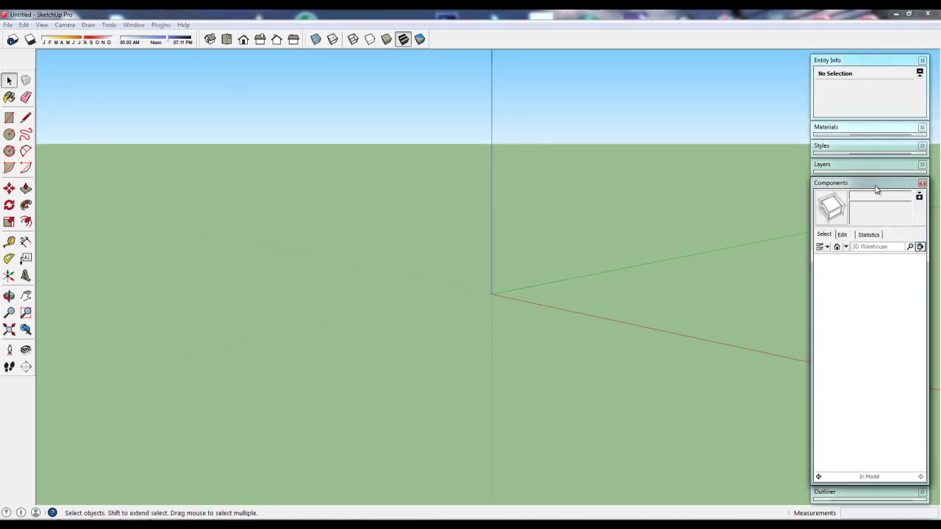
left_click(879, 183)
left_click(859, 128)
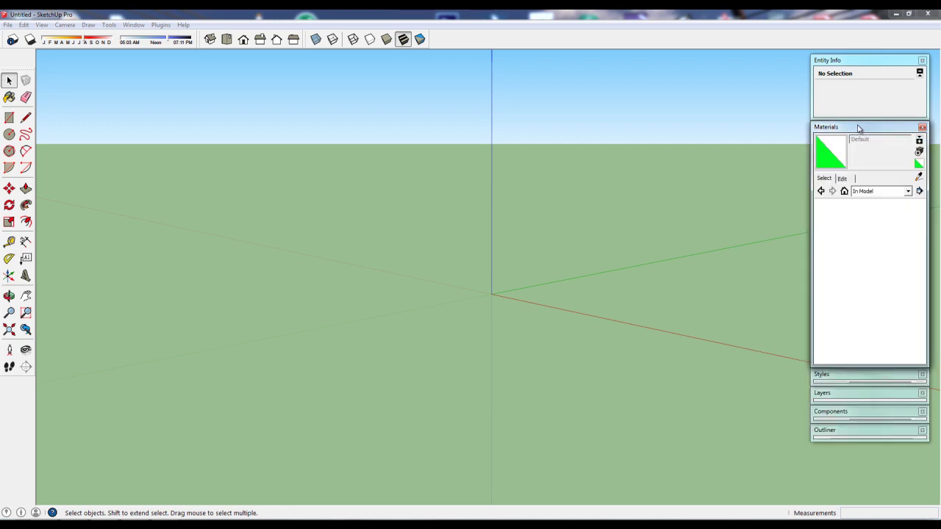
left_click(859, 128)
left_click(847, 147)
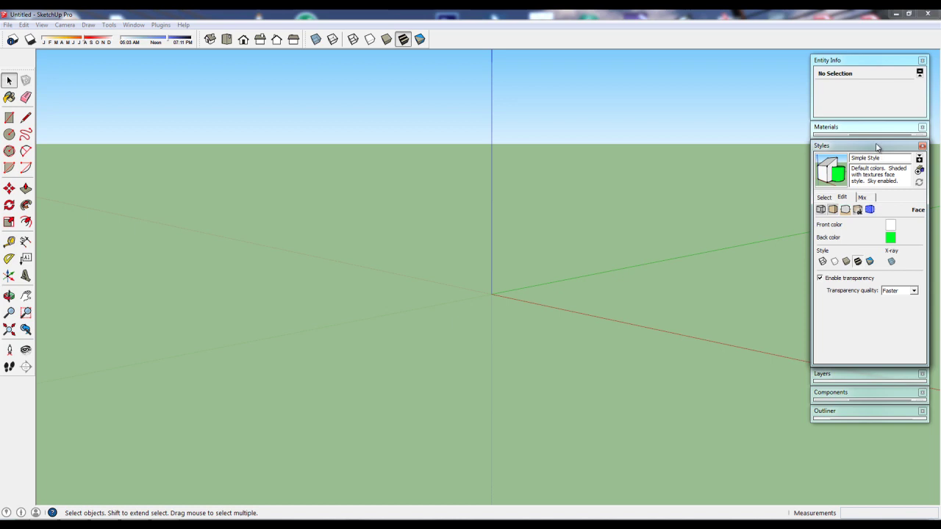
left_click(876, 146)
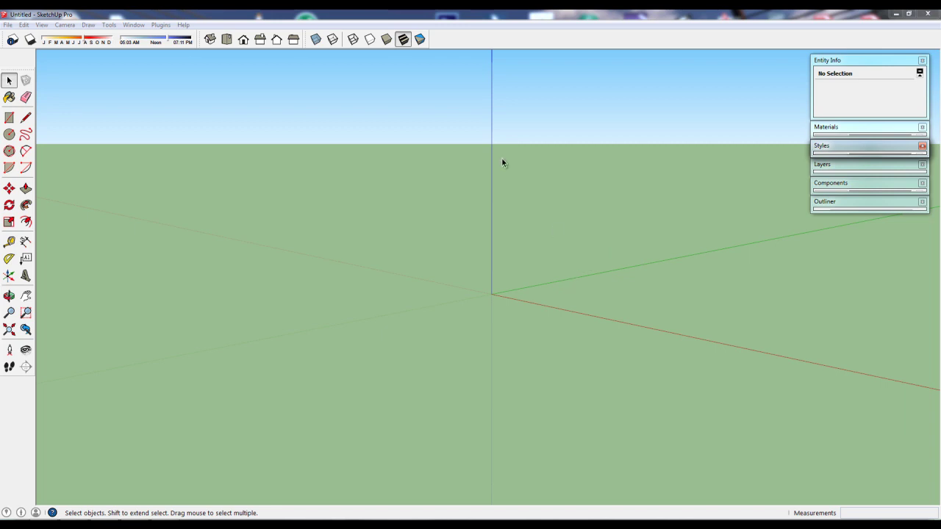
left_click(135, 27)
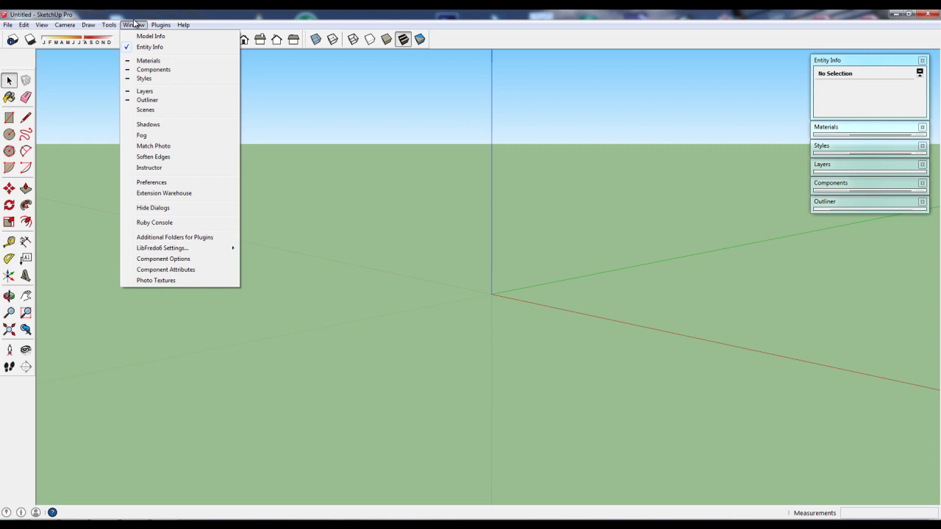
left_click(151, 36)
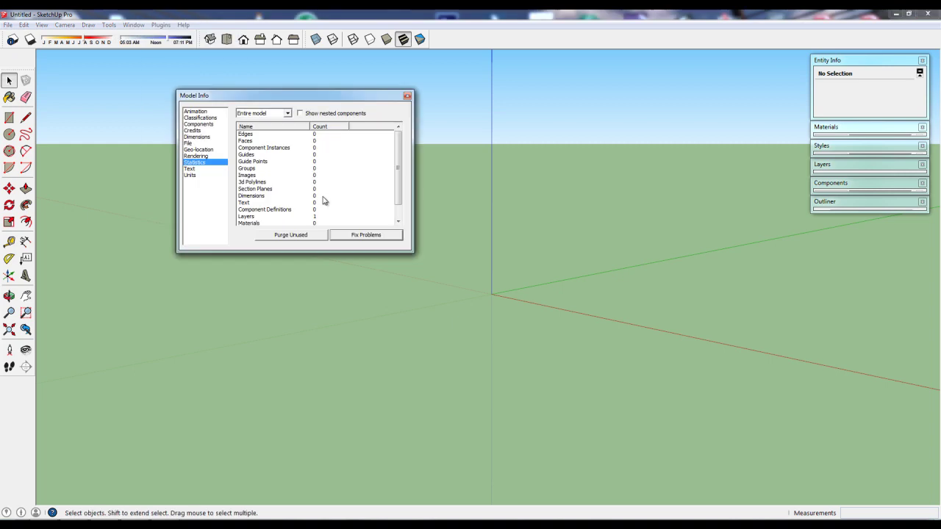
left_click(191, 175)
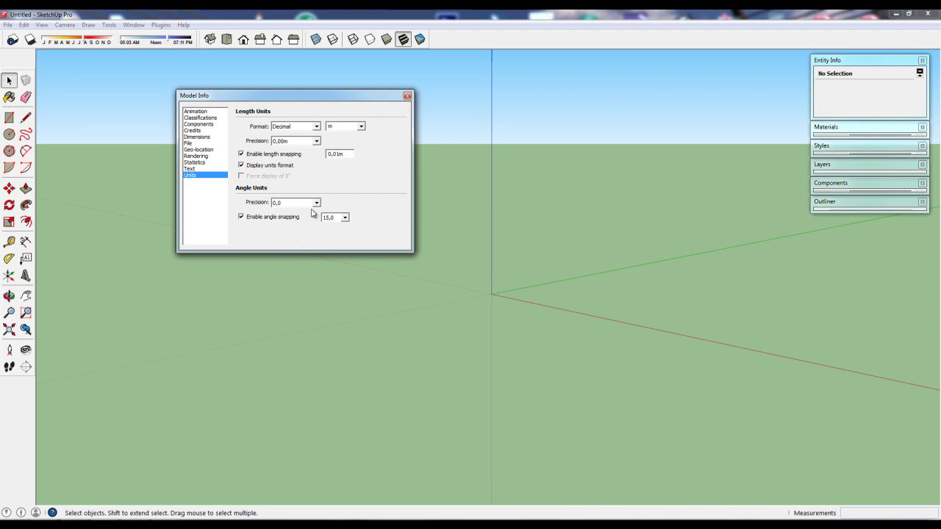
left_click(408, 96)
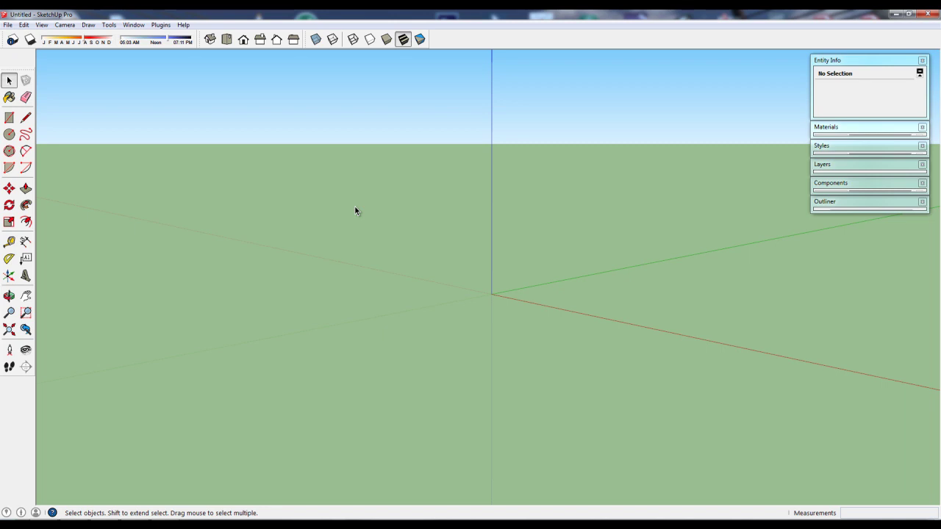
Switch the camera to Parallel Projection and view the empty model from Iso
left_click(226, 39)
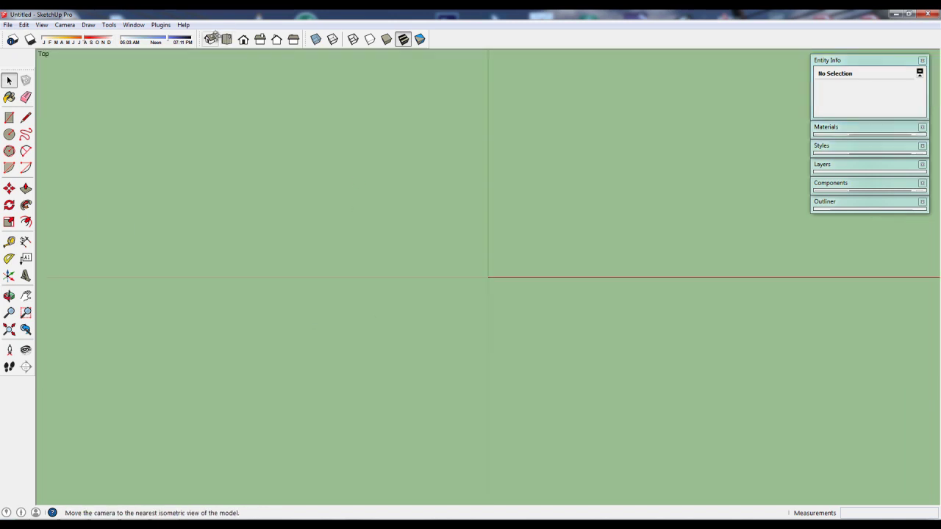
left_click(63, 25)
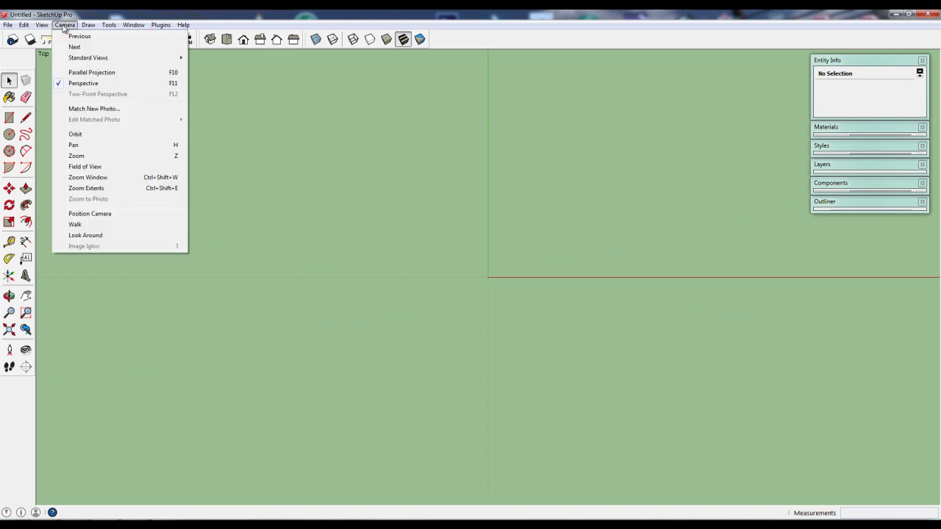
left_click(63, 72)
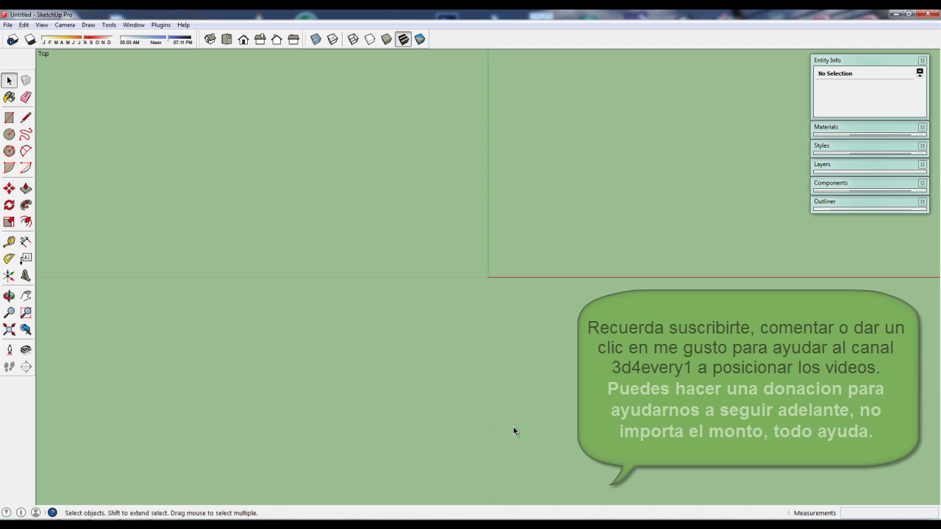
left_click(209, 39)
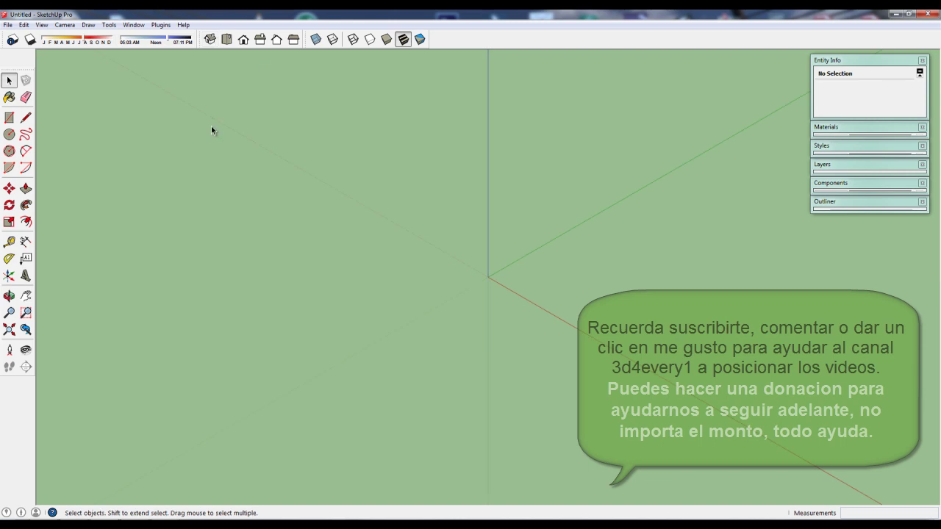